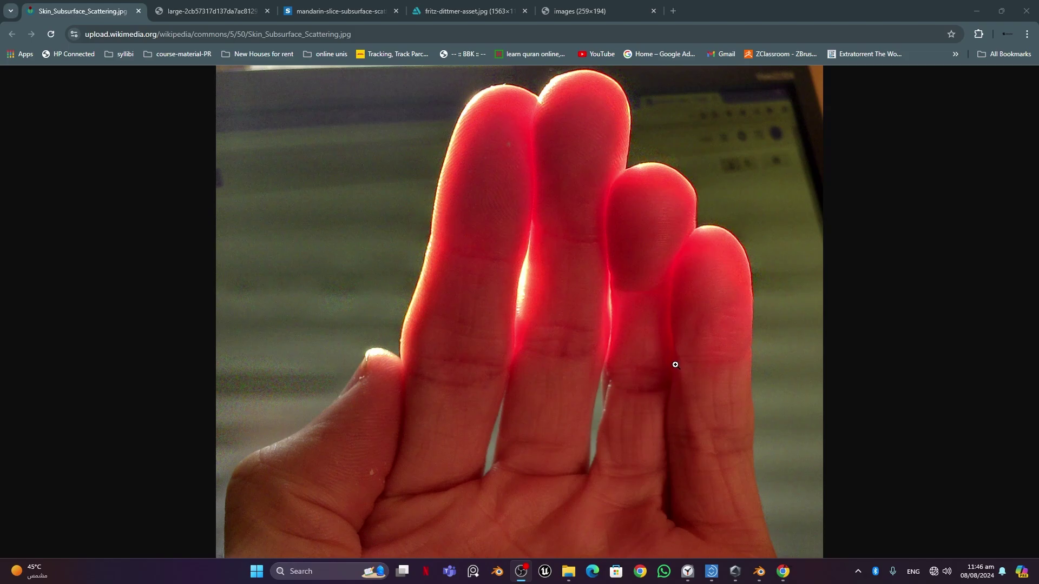
- Look through the subsurface scattering reference images, closing each one, and return to the Blender scene
left_click(139, 10)
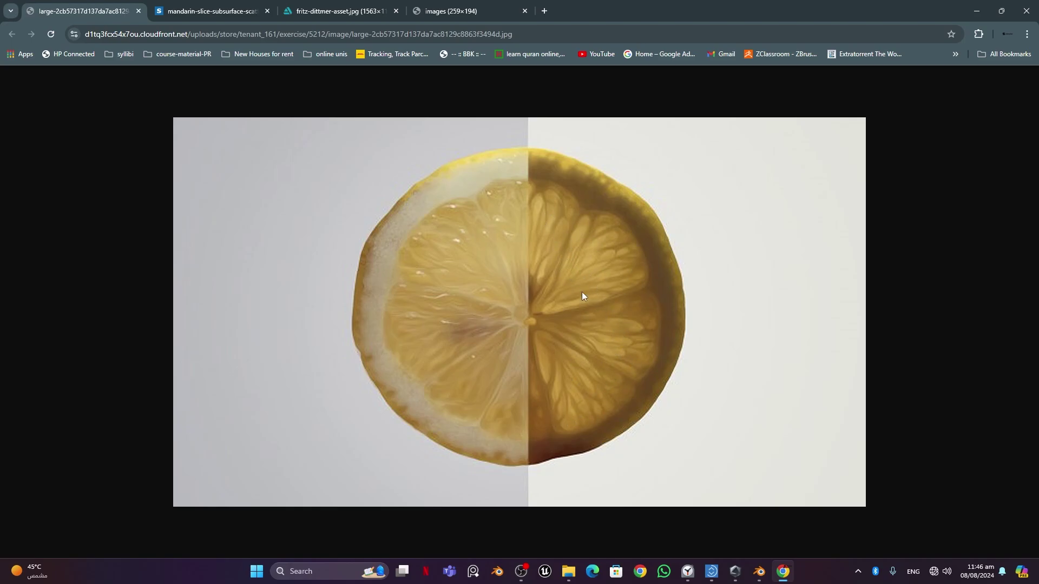
left_click(139, 11)
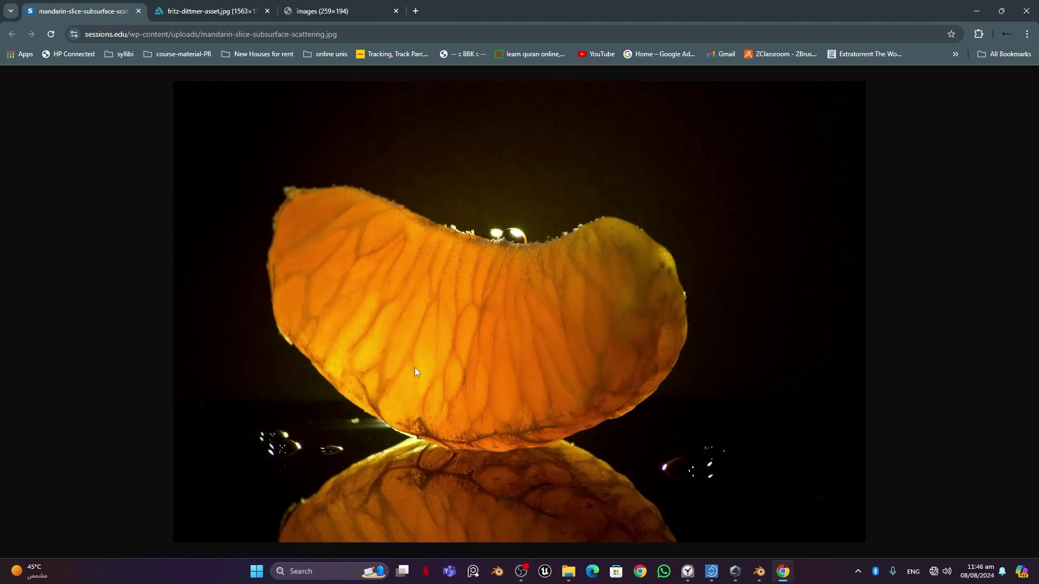
left_click(139, 11)
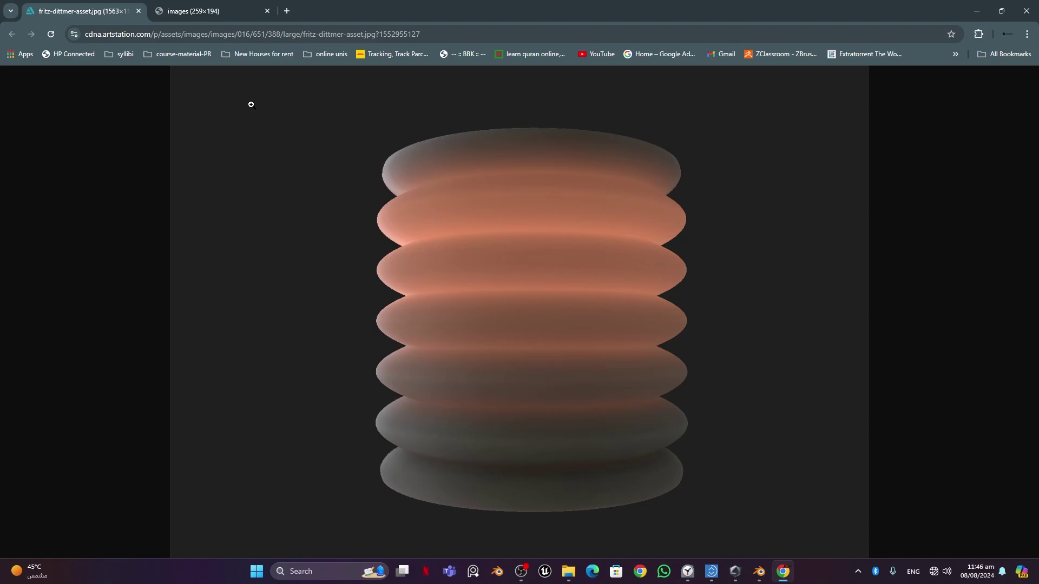
left_click(138, 10)
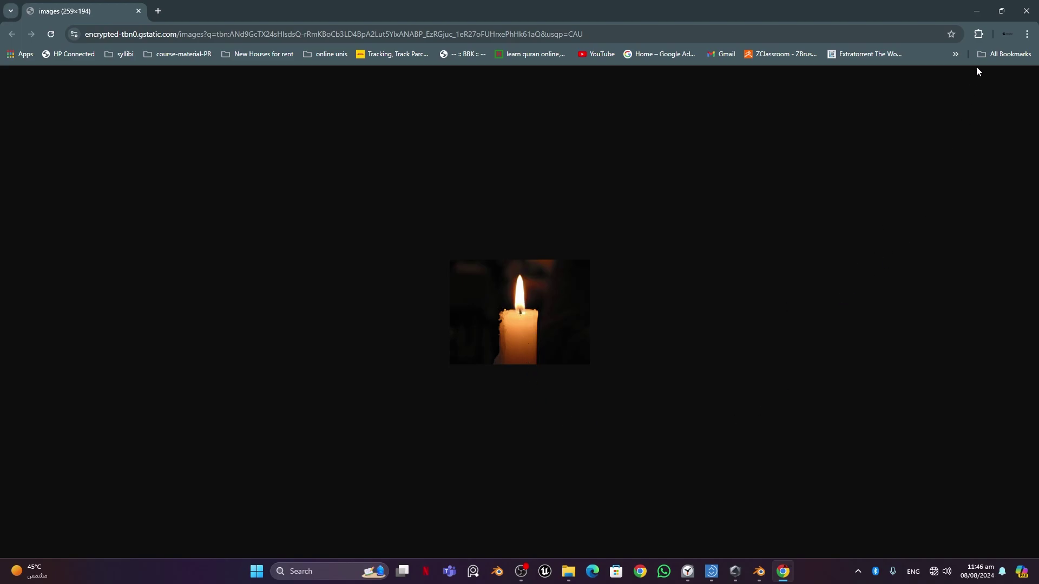
left_click(1030, 14)
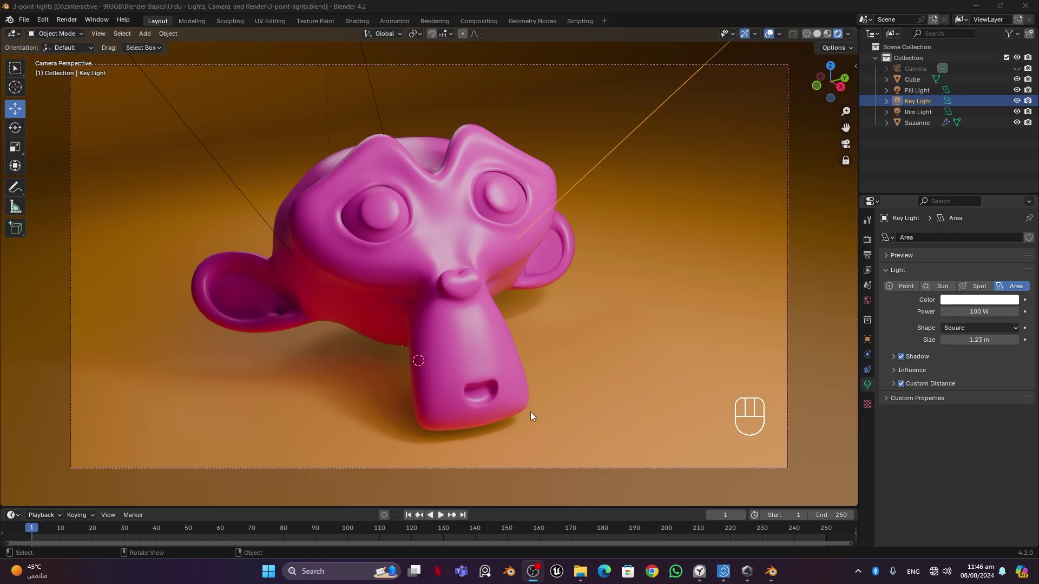
- Select the Suzanne monkey head, enlarge the timeline area and turn it into a Shader Editor with its sidebar hidden
left_click(483, 336)
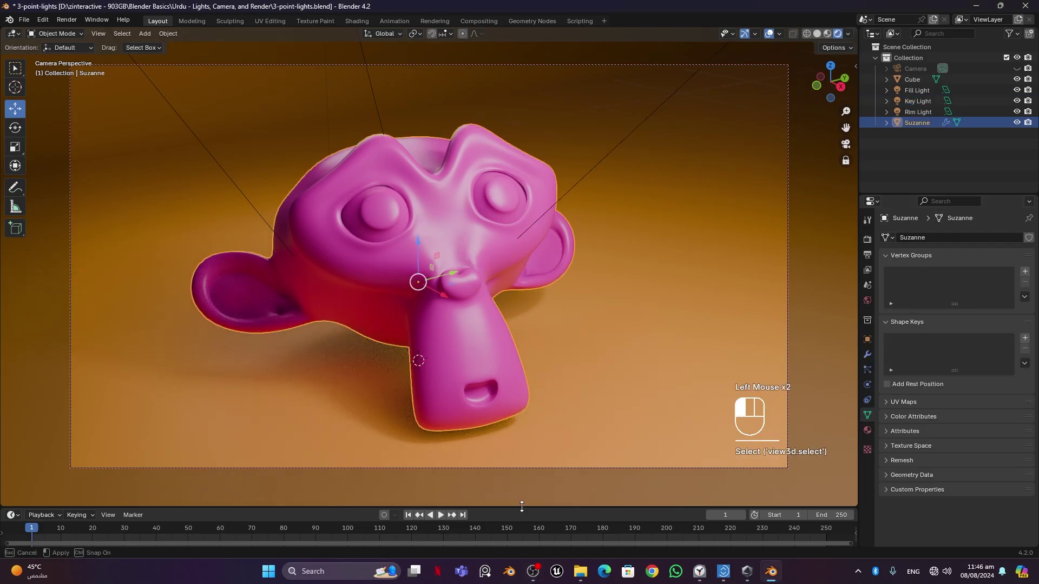
left_click_drag(522, 506, 532, 380)
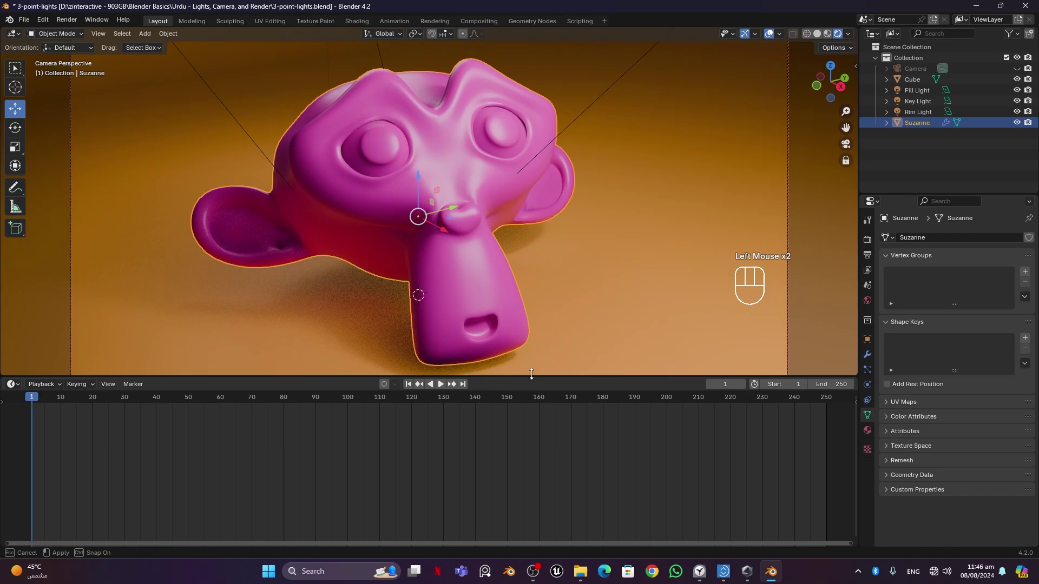
left_click(12, 385)
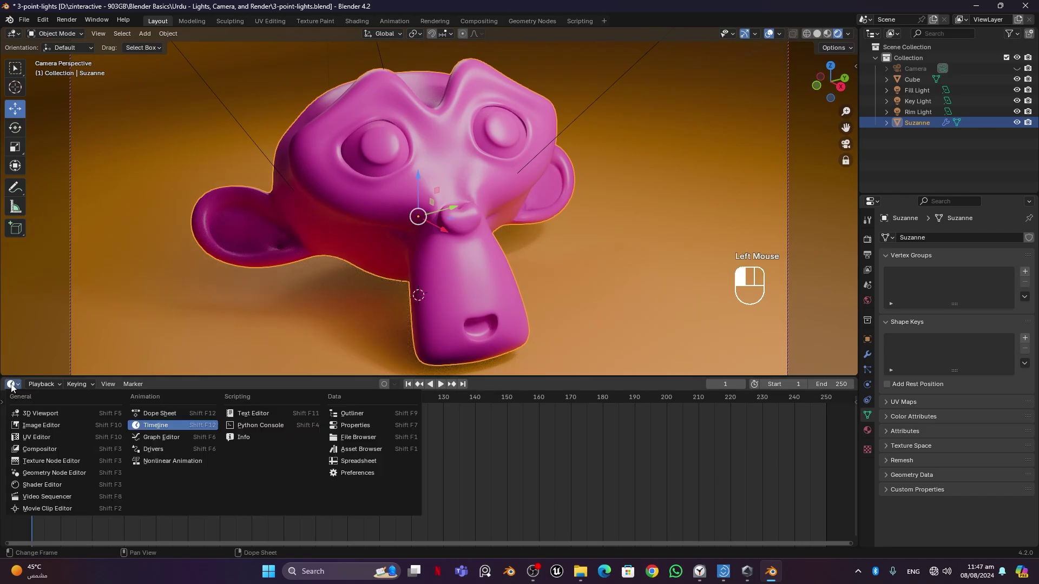
left_click(42, 485)
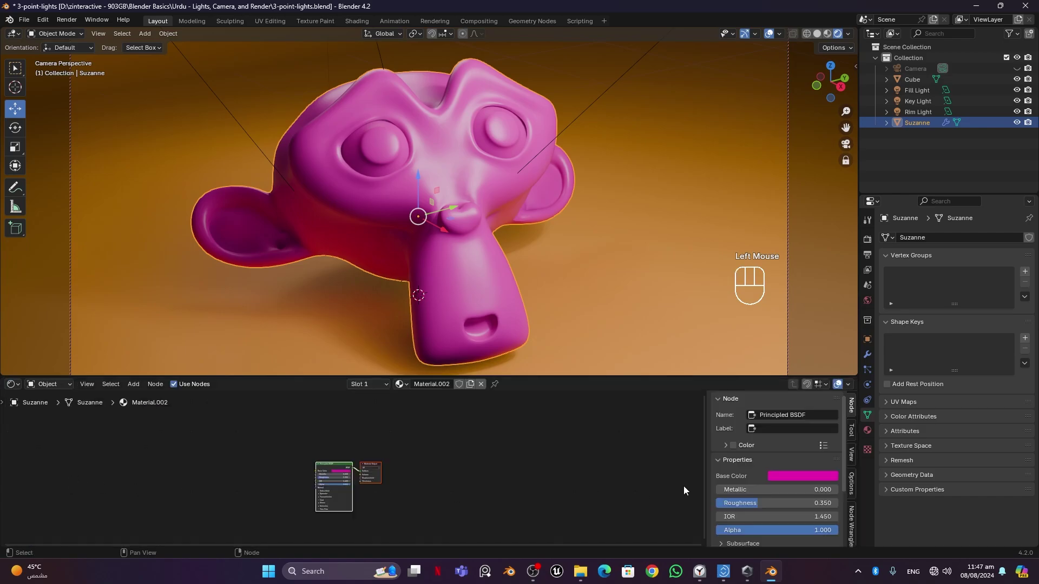
left_click_drag(704, 482, 801, 485)
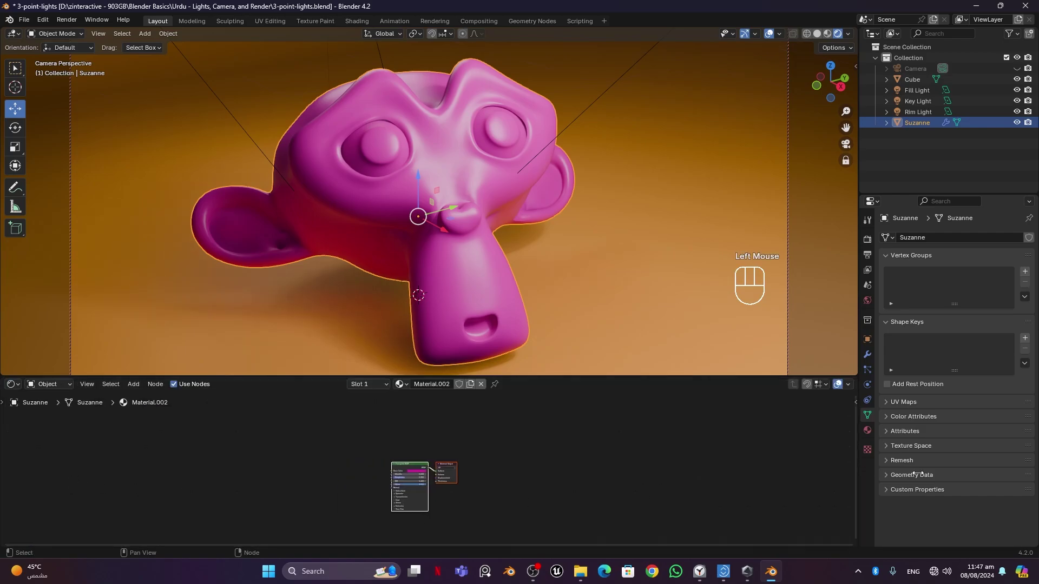
- Delete the Principled BSDF node from Suzanne's Material.002, leaving only the Material Output node
scroll(384, 517, "up", 7)
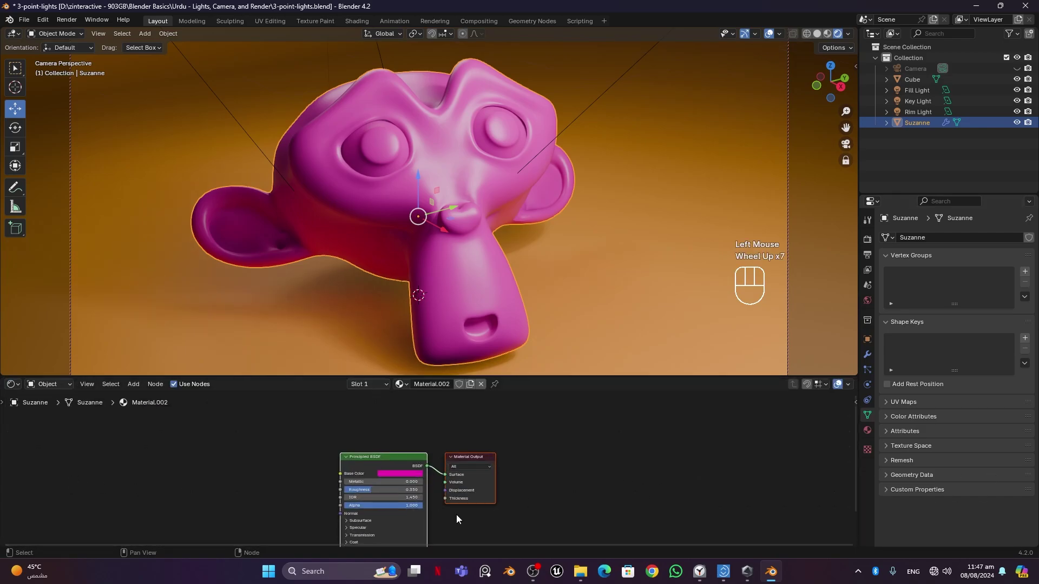
middle_click_drag(570, 480, 661, 456)
scroll(628, 458, "up", 3)
scroll(639, 457, "down", 3)
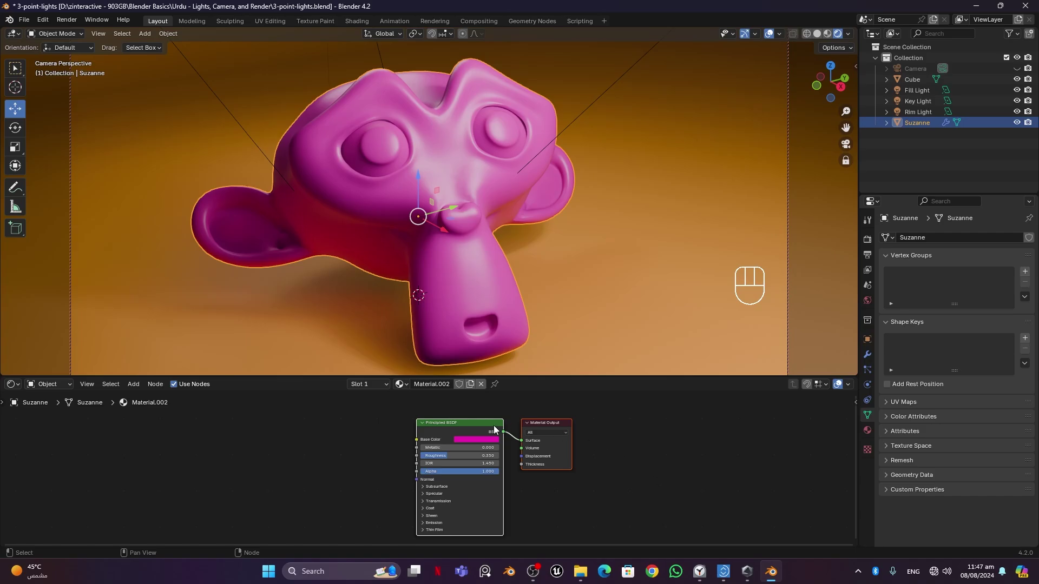
left_click(472, 423)
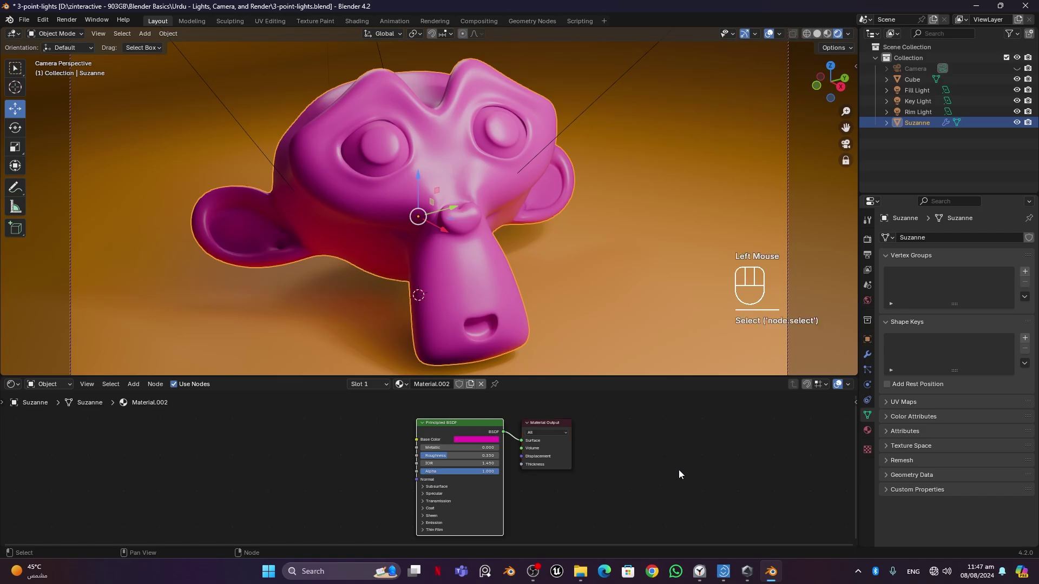
key("Delete")
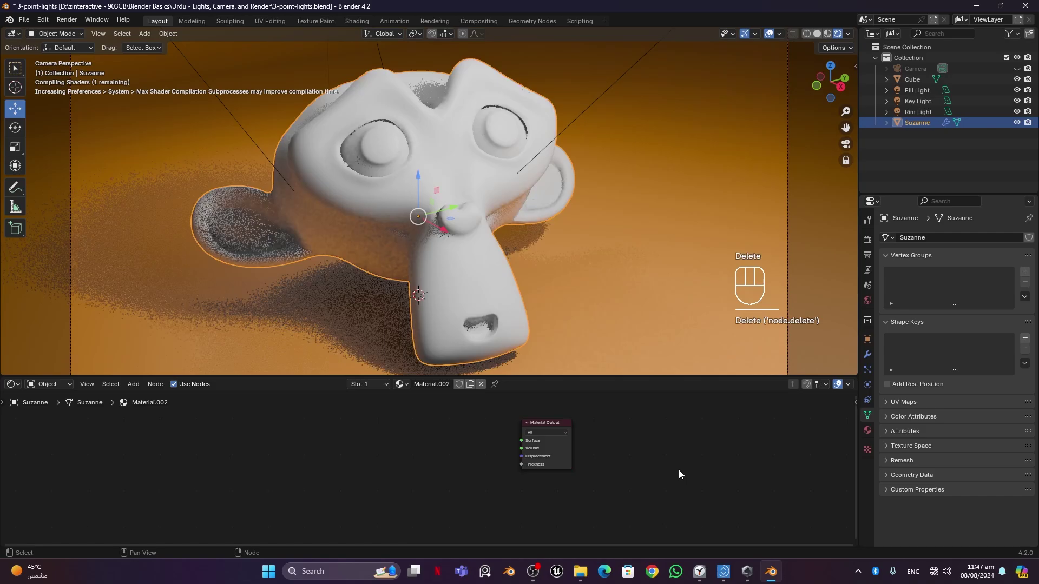
left_click(679, 470)
left_click(460, 470)
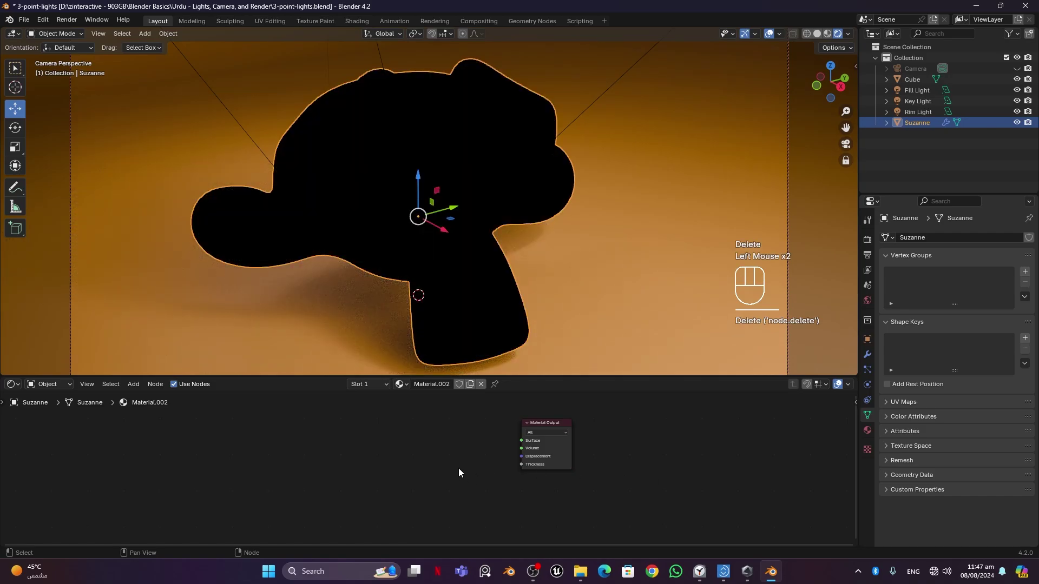
- Select the Material Output node and show Suzanne's material properties
scroll(460, 469, "up", 4)
middle_click_drag(503, 440, 478, 479)
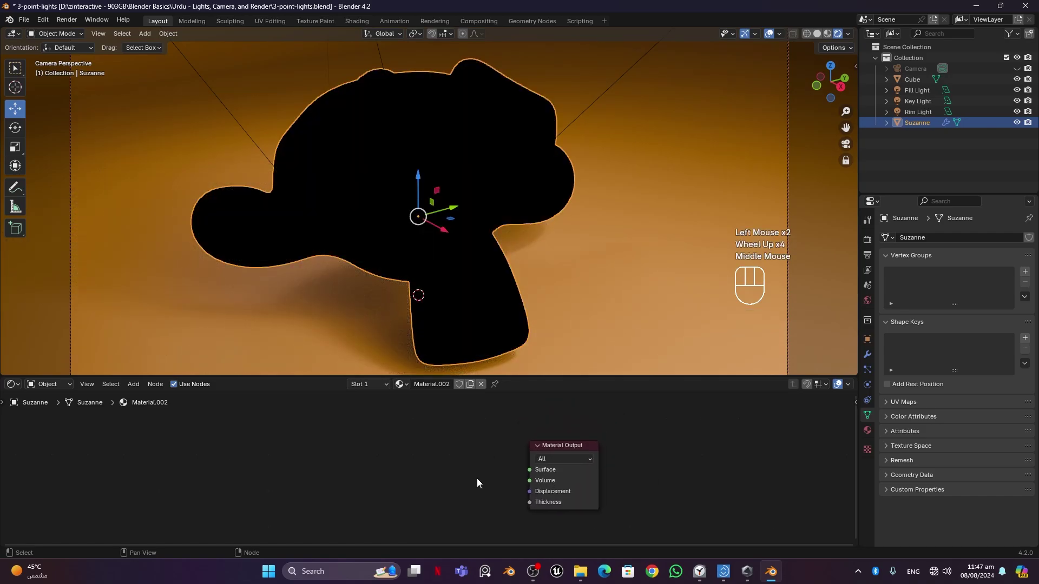
left_click(570, 445)
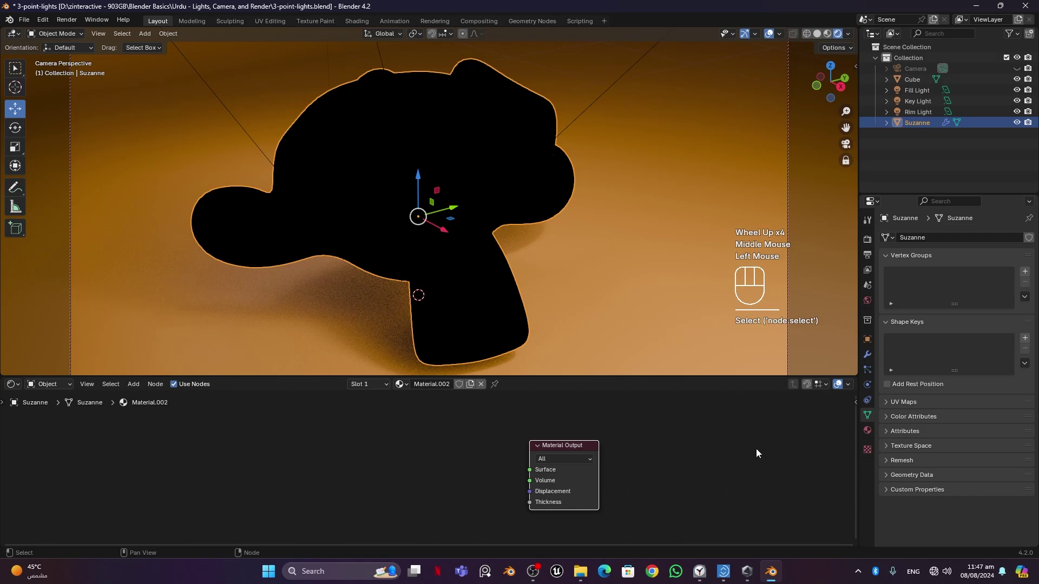
left_click(865, 432)
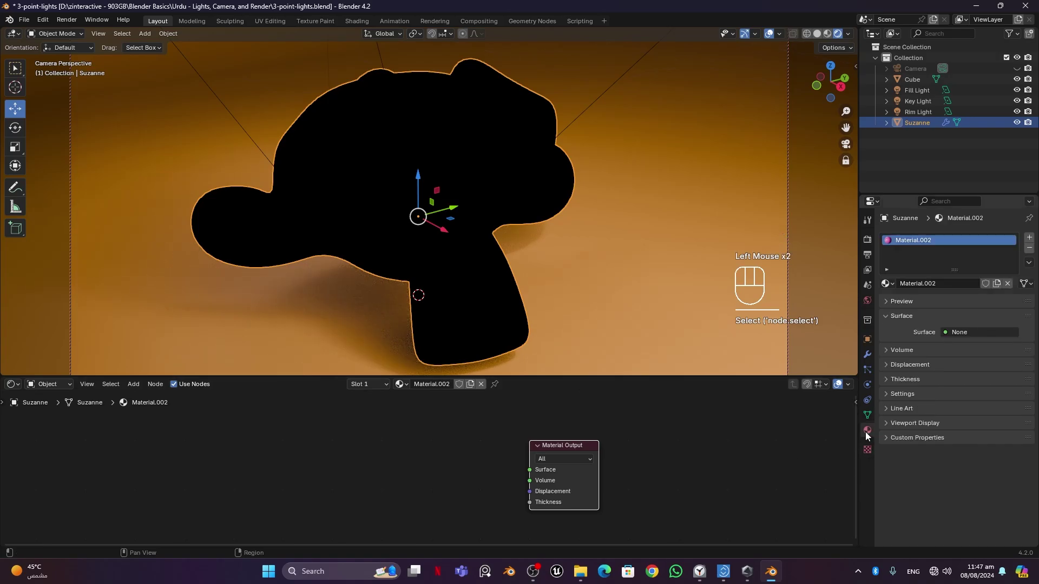
left_click(557, 444)
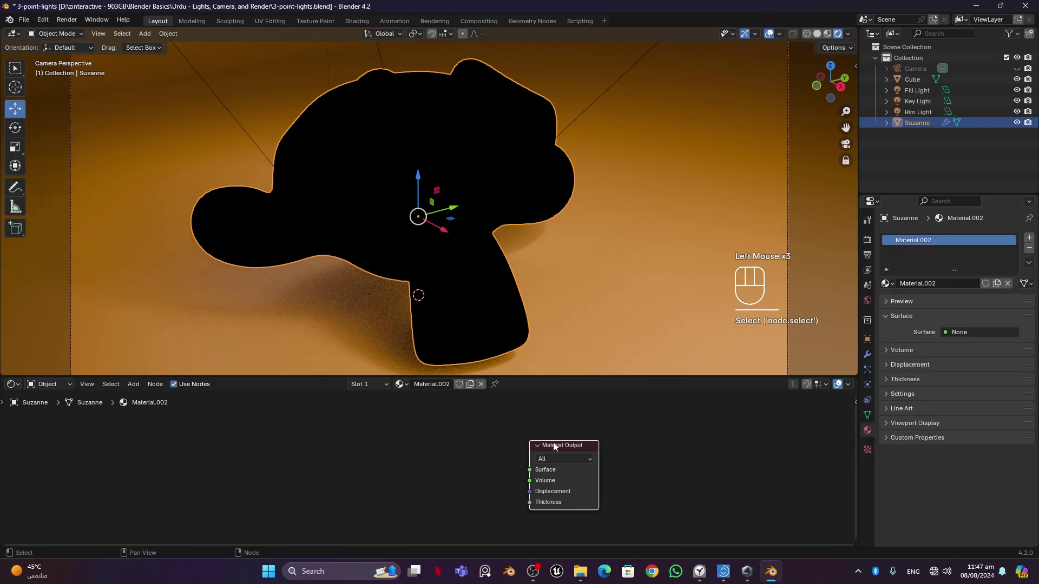
- Add a Diffuse BSDF shader node and place it to the upper left of the Material Output node
left_click(391, 461)
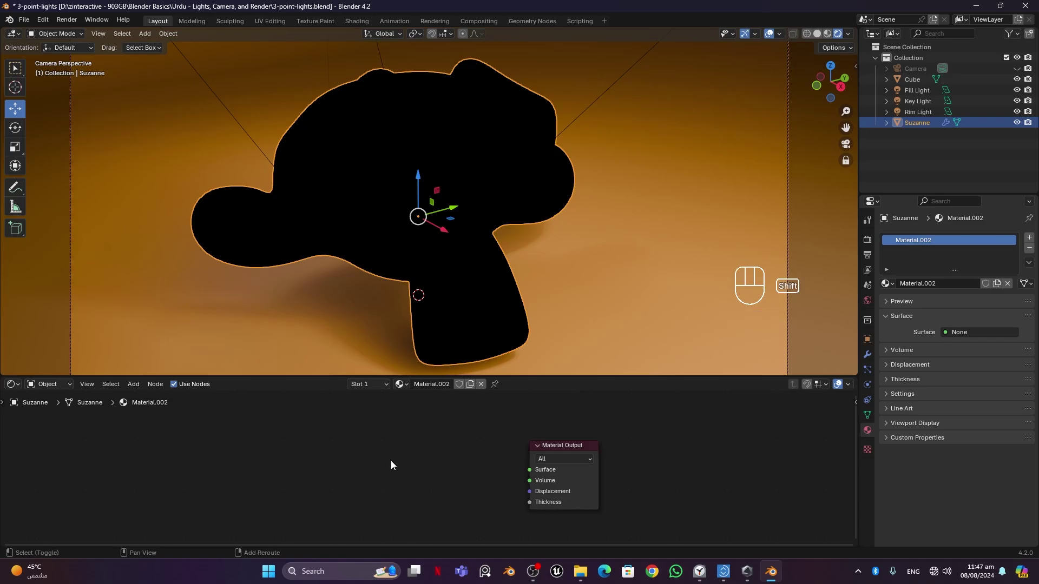
key("shift+a")
mouse_move(391, 461)
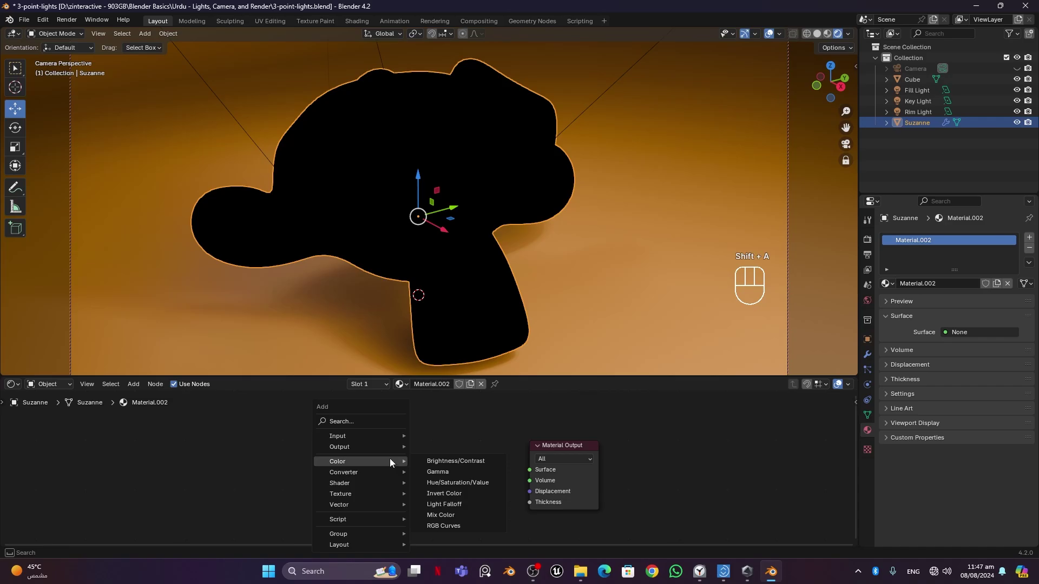
mouse_move(382, 481)
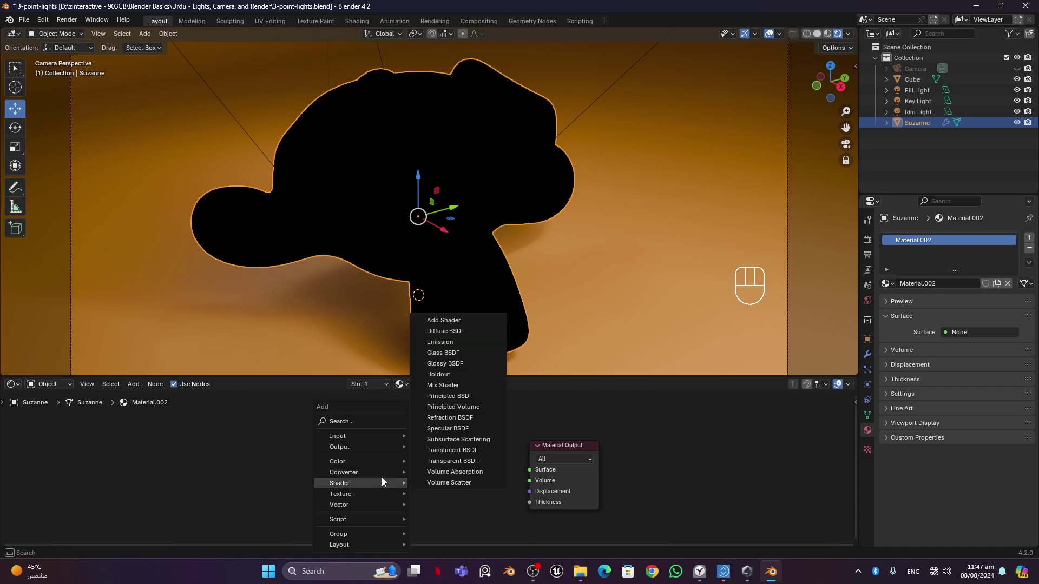
left_click(469, 335)
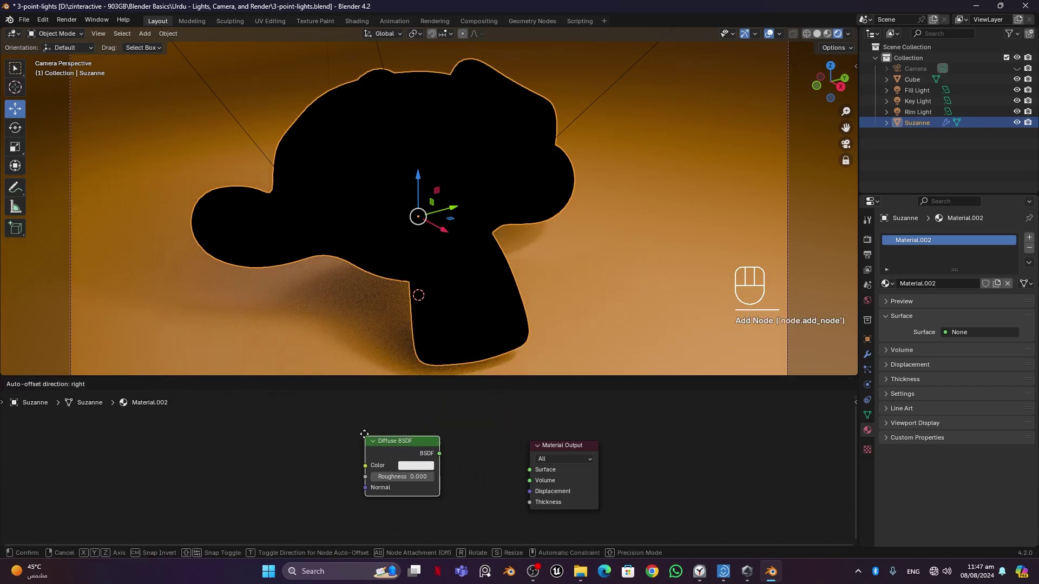
left_click(377, 402)
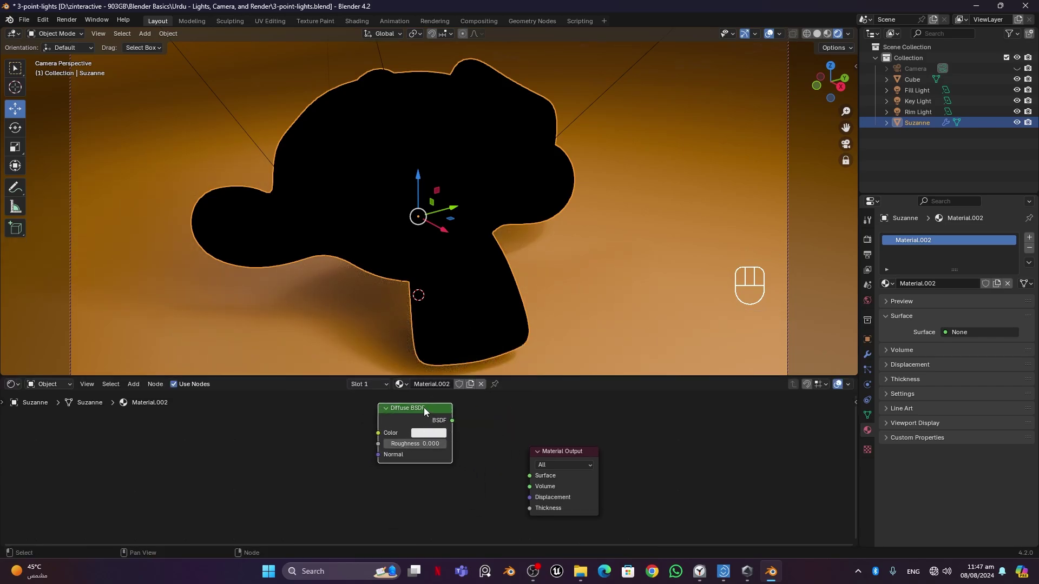
left_click_drag(424, 408, 397, 410)
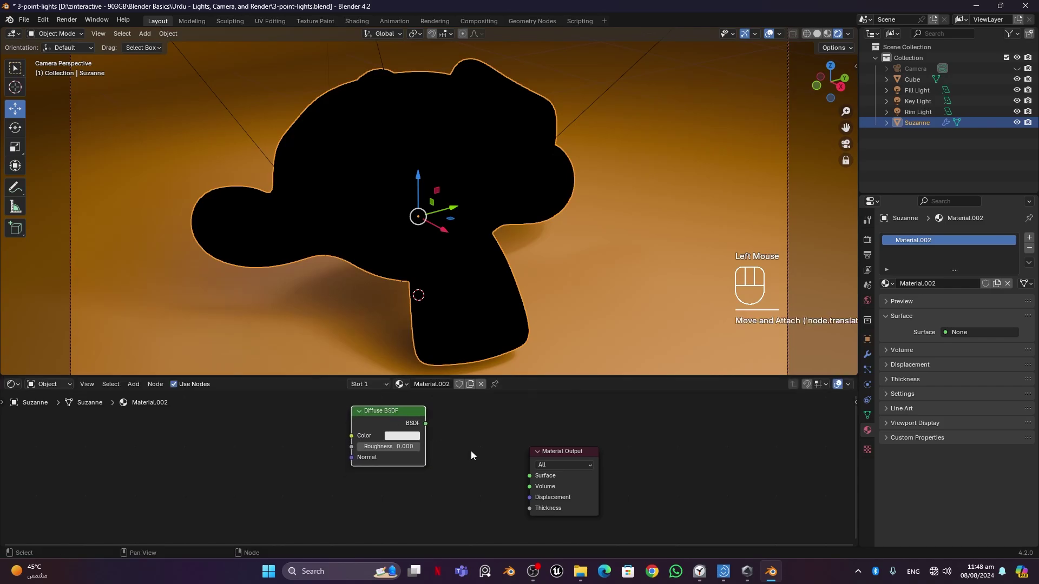
scroll(467, 465, "down", 1)
middle_click_drag(443, 450, 447, 470)
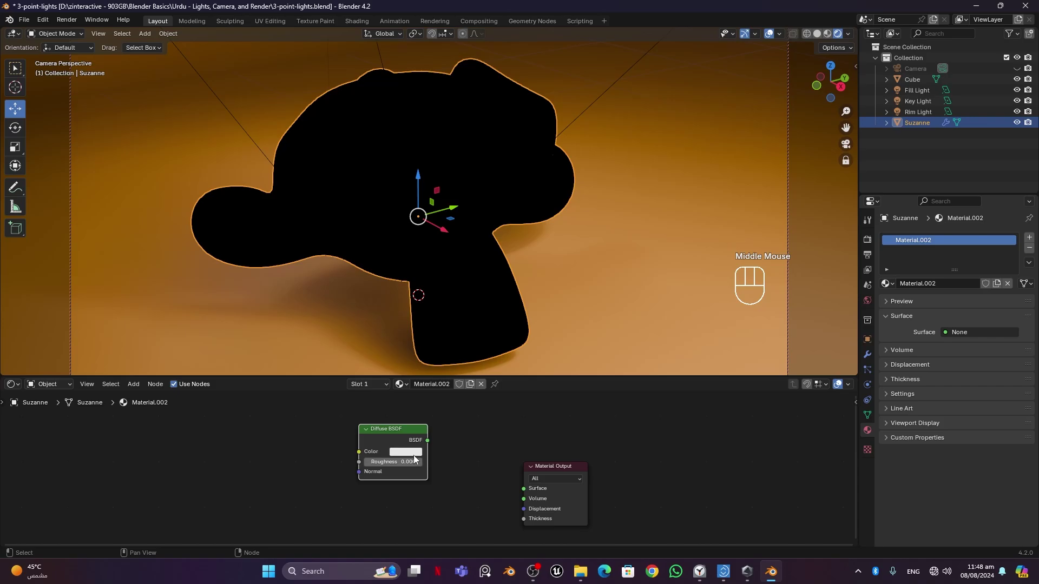
- Try connecting the Diffuse BSDF node to the Material Output's Surface input and undo the connection
left_click(395, 431)
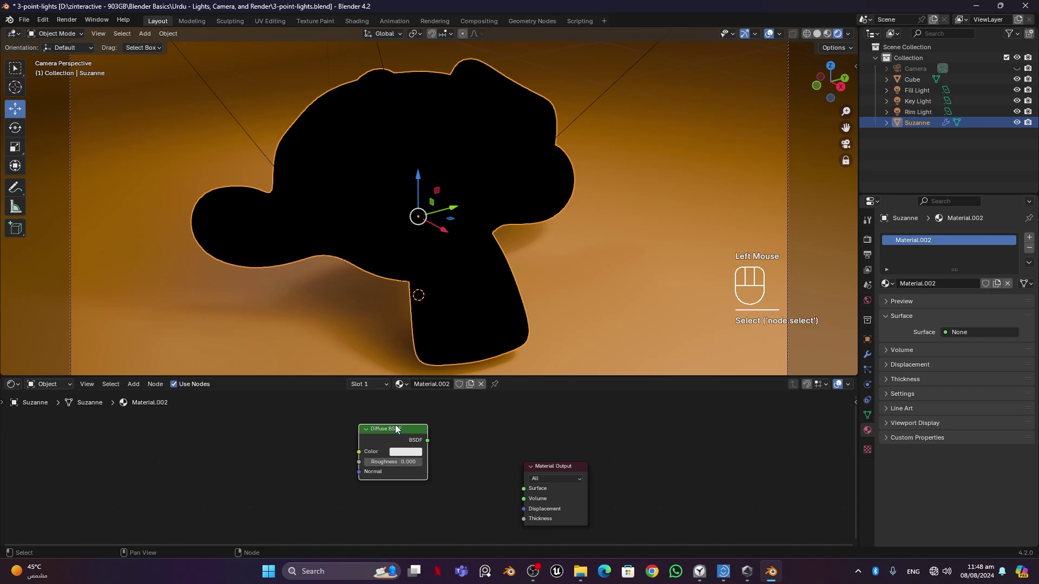
key("ctrl+shift")
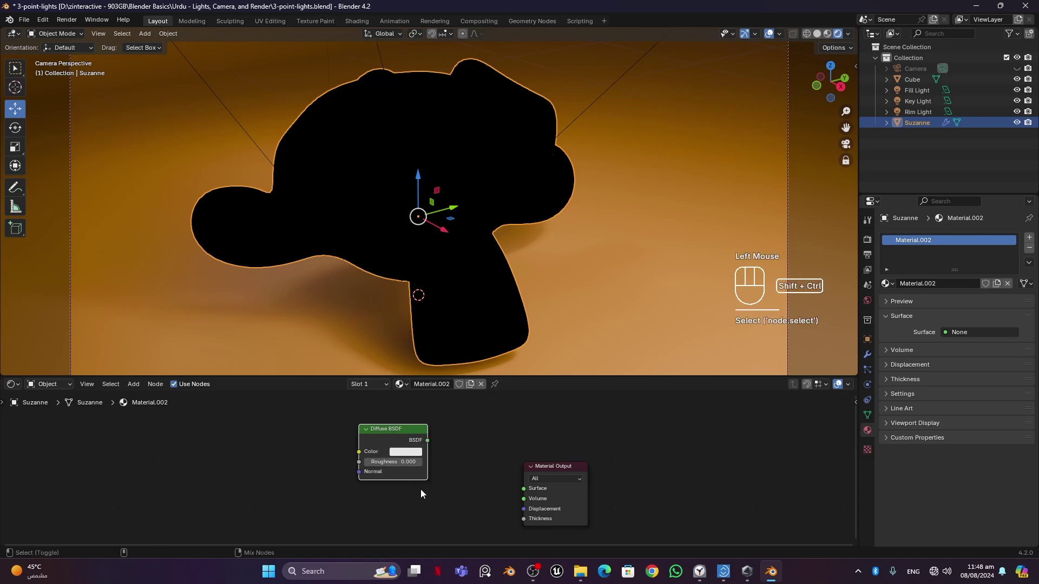
left_click(394, 429, "ctrl+shift")
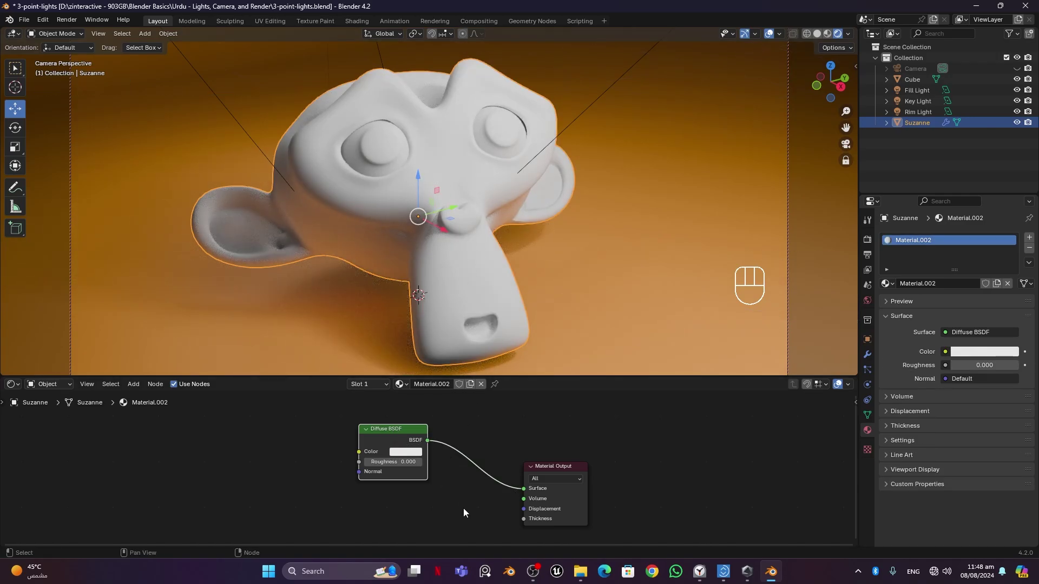
key("ctrl")
key("ctrl+z")
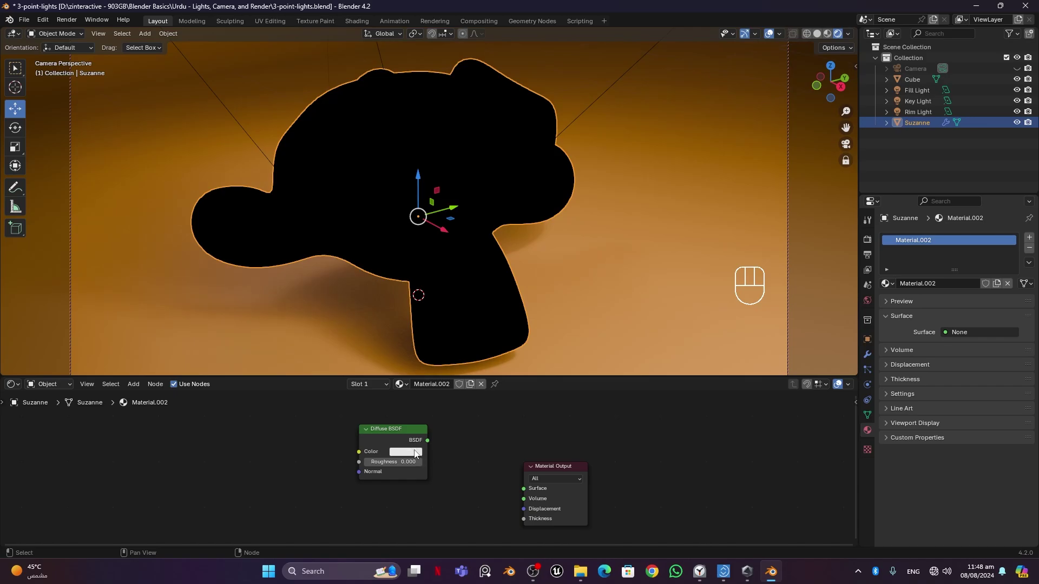
- Search for the RGB input node, add it and place it to the left of the Diffuse BSDF node
mouse_move(412, 454)
key("shift+a")
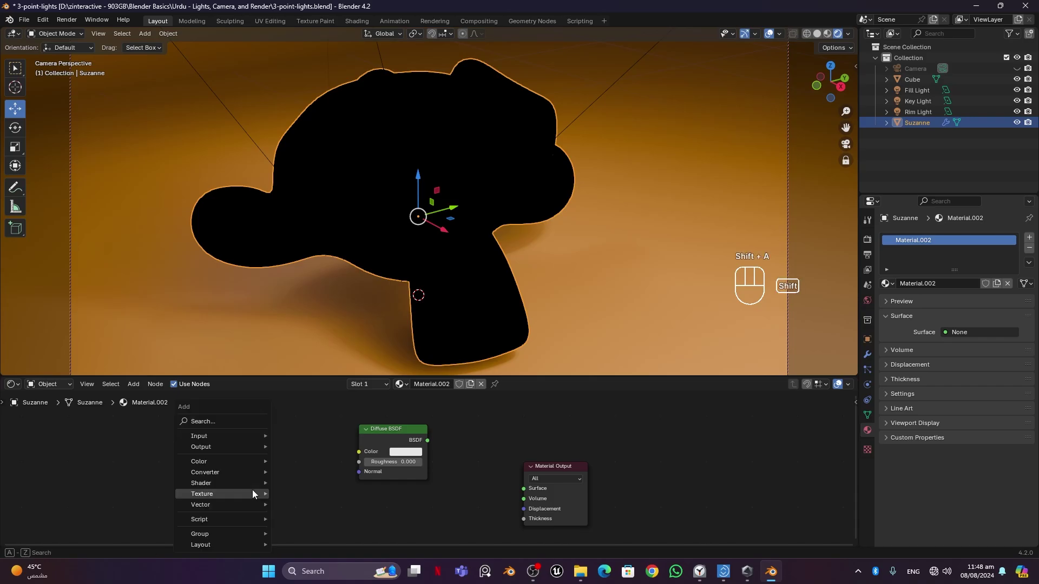
left_click(234, 421)
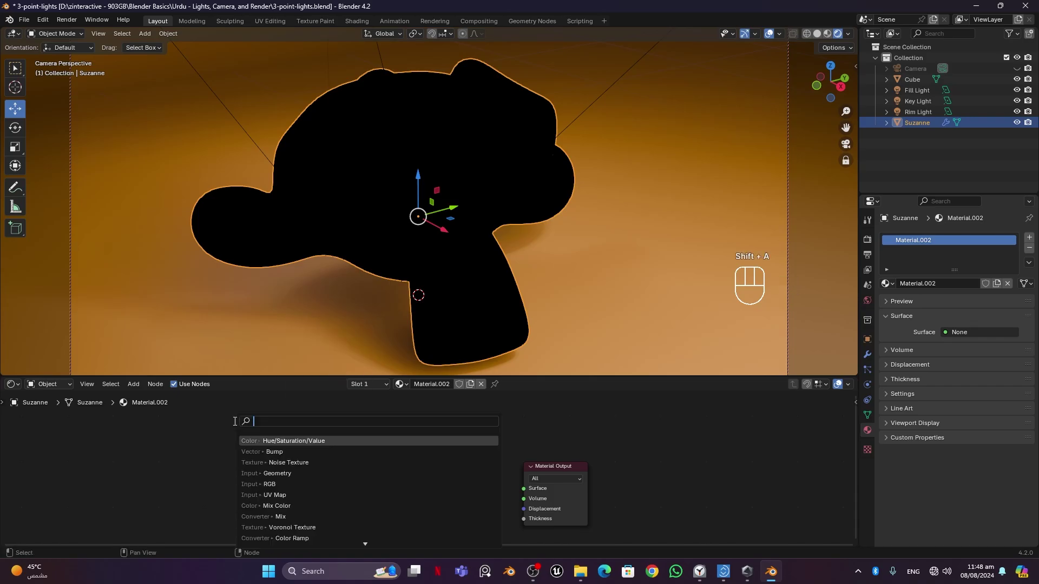
type("RGB")
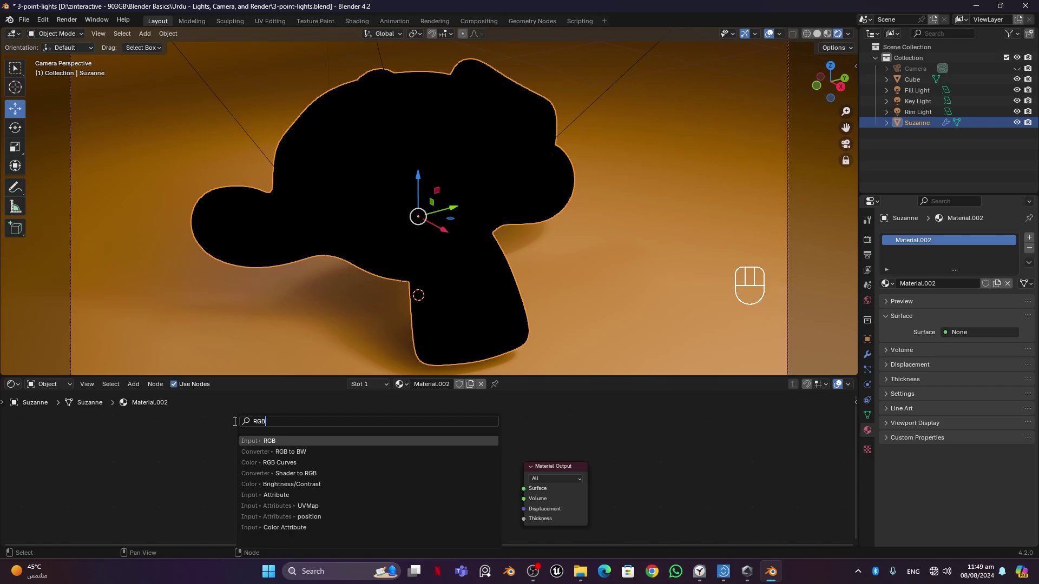
left_click(313, 441)
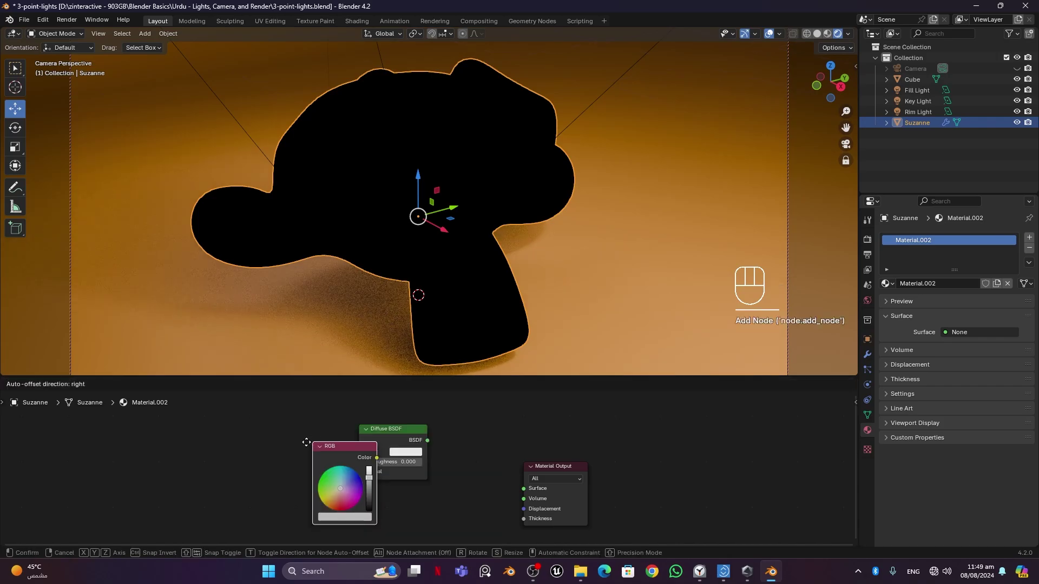
left_click(144, 436)
scroll(288, 471, "down", 1)
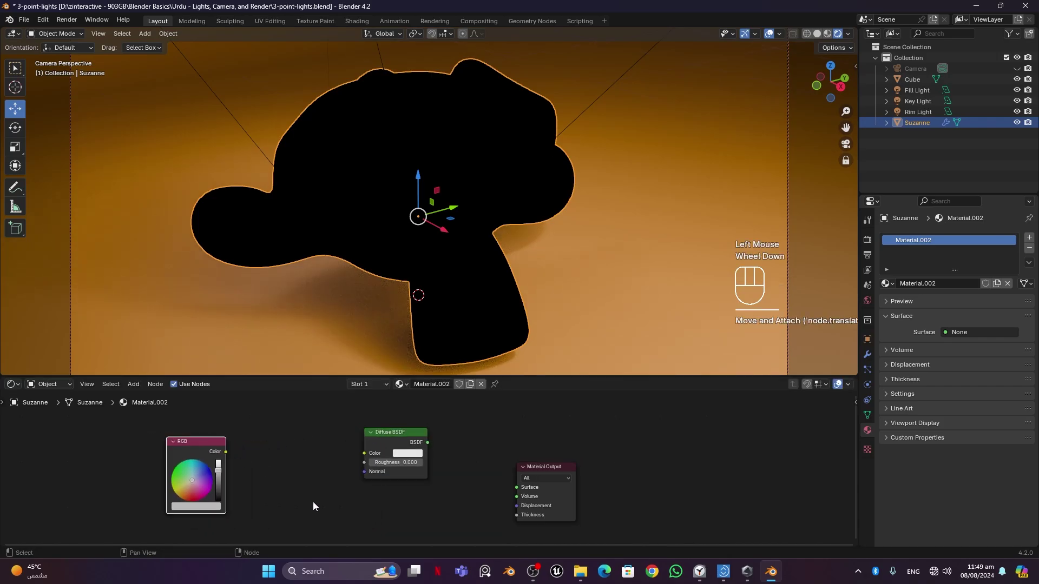
- Preview the RGB node directly through the Material Output's Surface and set its color to a light orange-brown
mouse_move(316, 495)
middle_mouse_down("shift")
mouse_move(314, 463)
mouse_move(323, 501)
middle_mouse_up("shift")
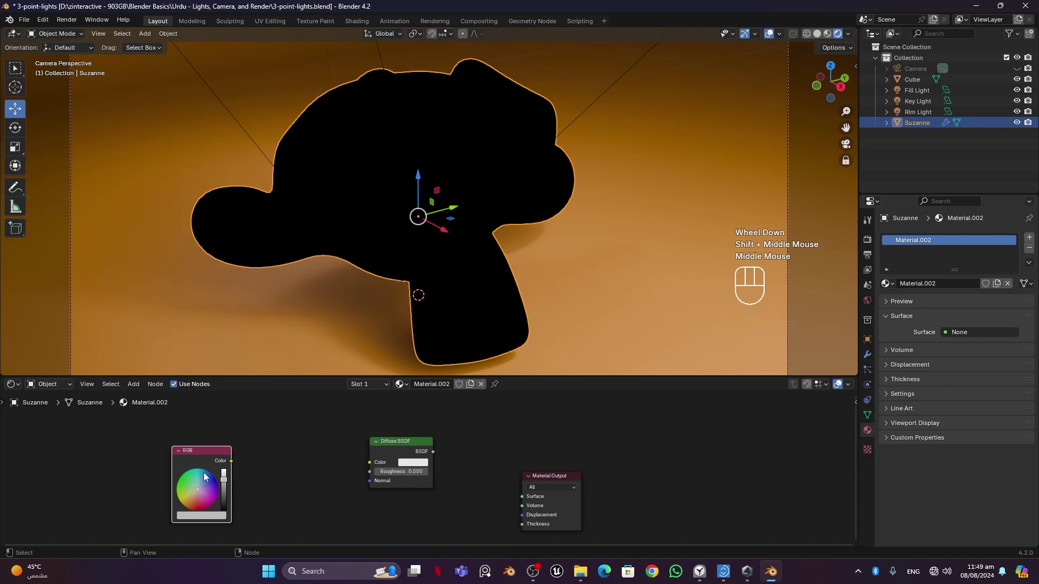
left_click(204, 453)
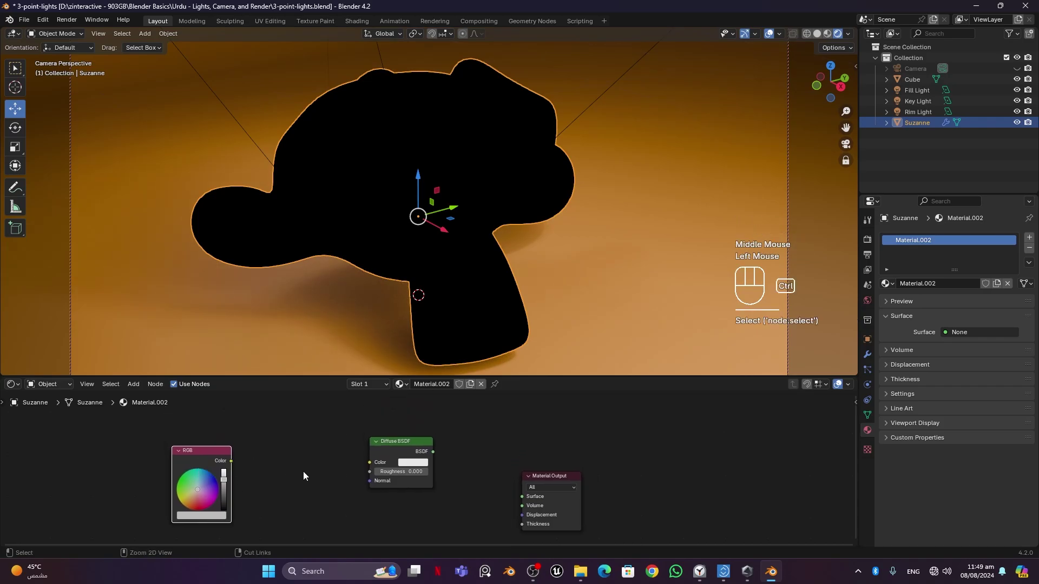
left_click(205, 449, "ctrl+shift")
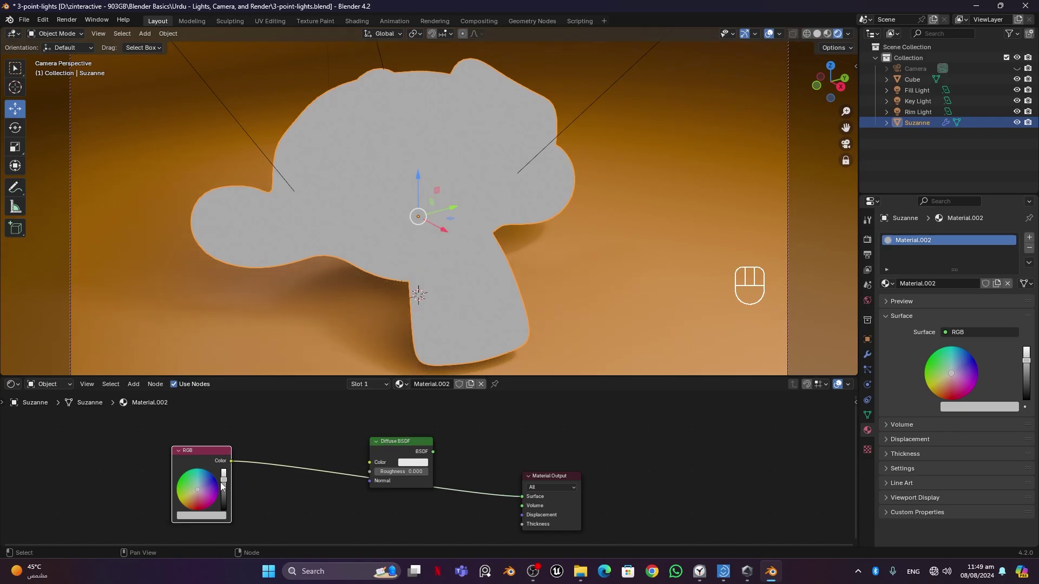
left_click(189, 493)
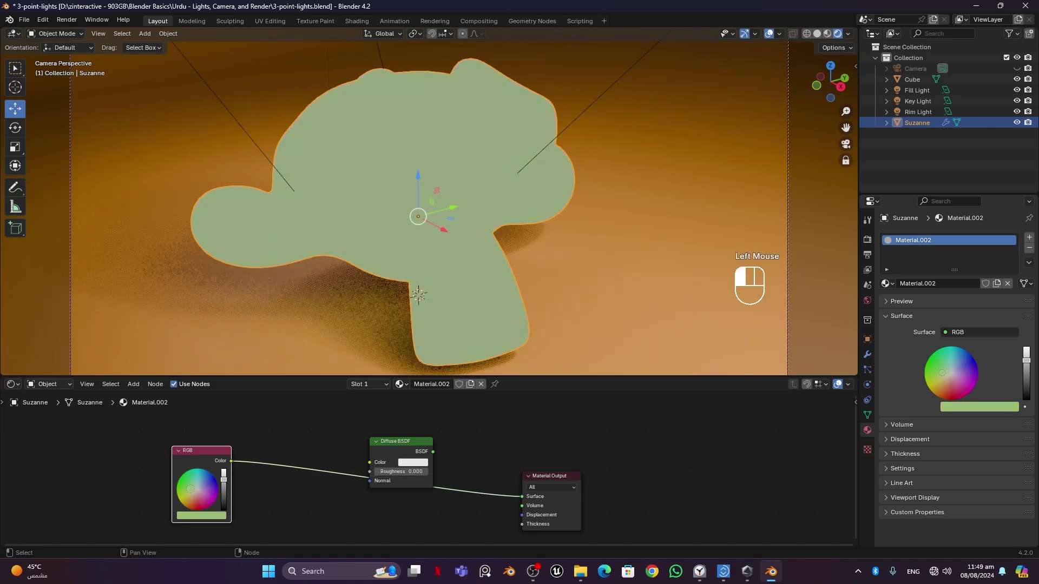
left_click(194, 496)
left_click_drag(194, 496, 193, 497)
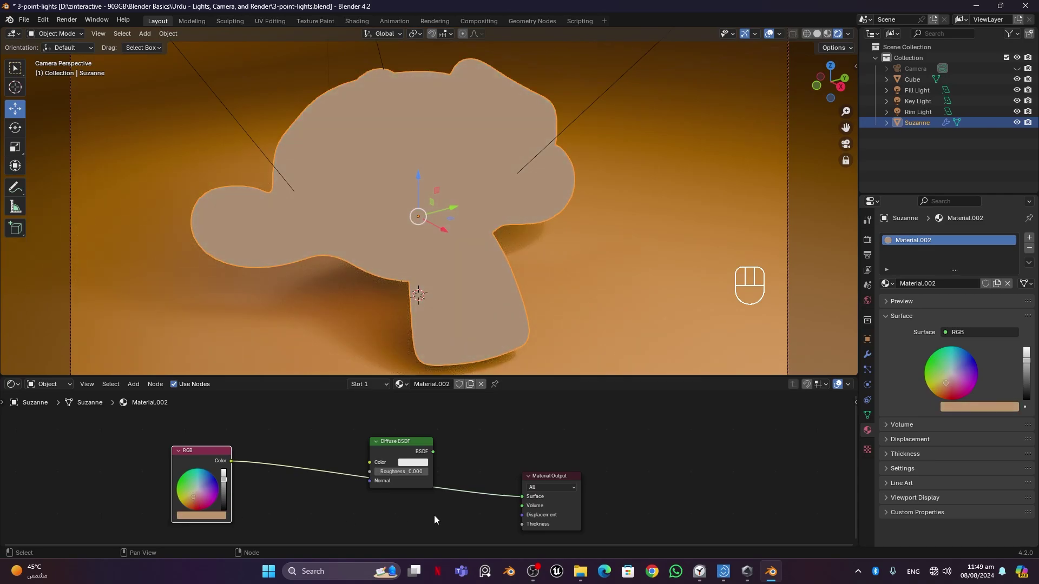
- Link the Diffuse BSDF to the Material Output's Surface and feed the RGB node's Color into the Diffuse BSDF's Color
key("ctrl")
key("shift")
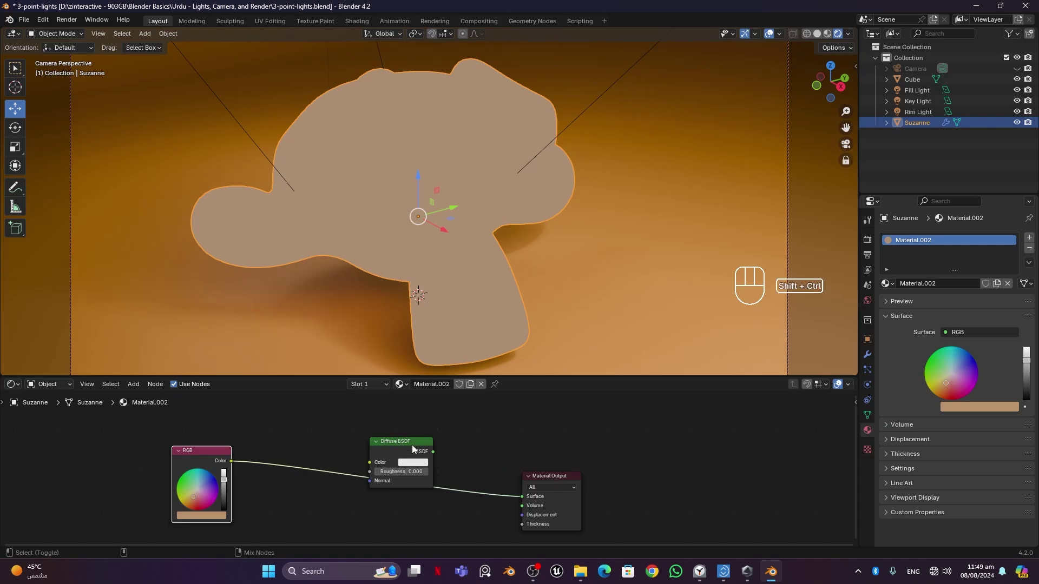
left_click(418, 443, "ctrl+shift")
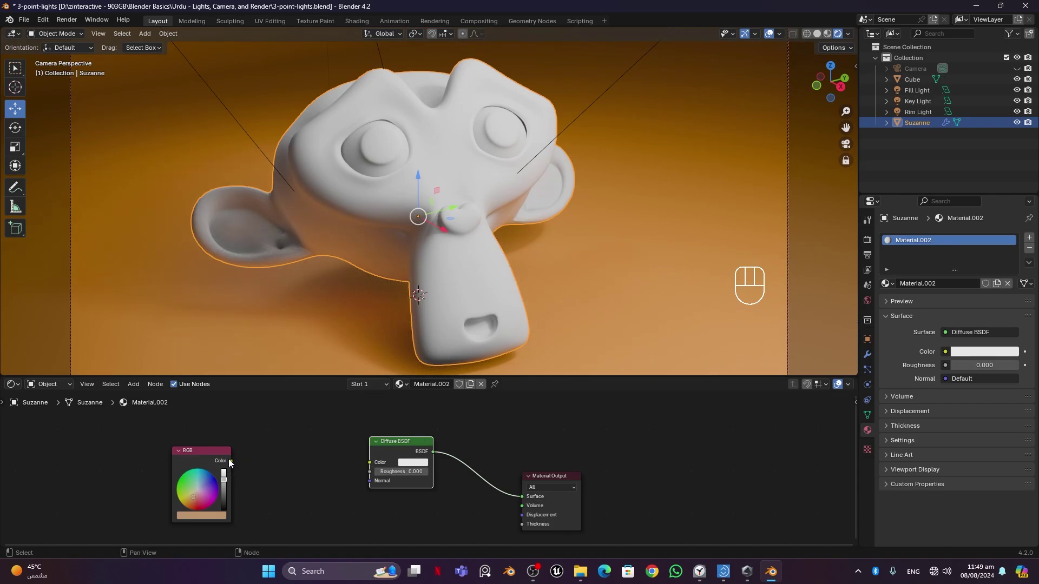
left_click_drag(231, 461, 364, 463)
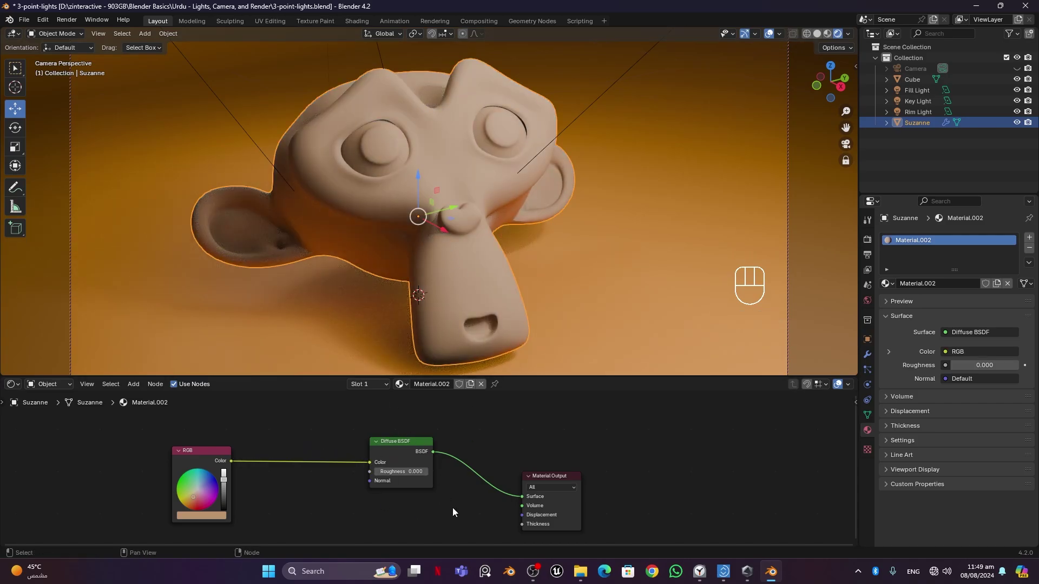
- Move the Material Output node farther right and add a Glossy BSDF node below the Diffuse BSDF
middle_click_drag(454, 512, 417, 480)
left_click_drag(517, 456, 676, 450)
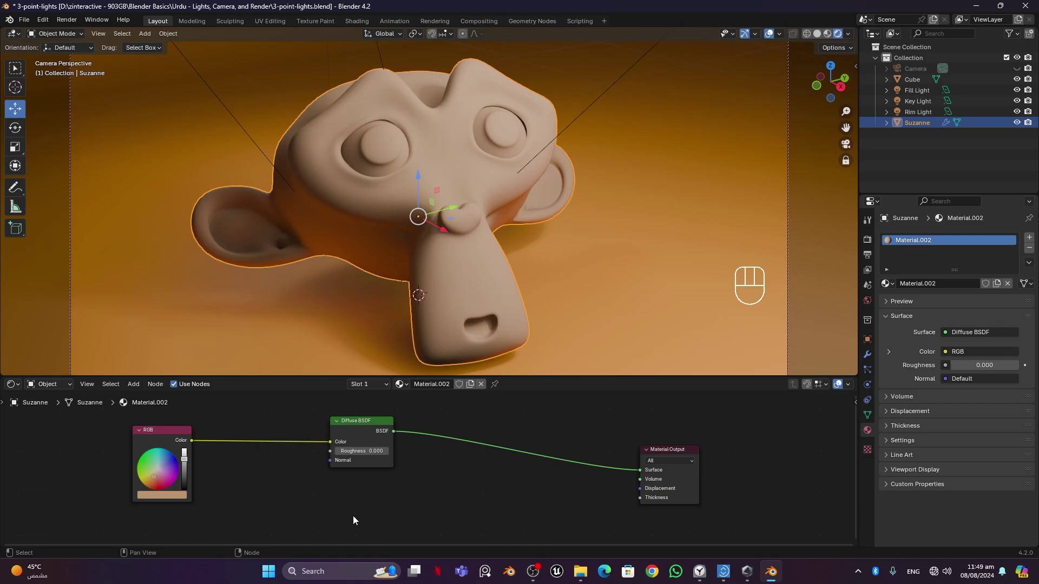
key("shift+a")
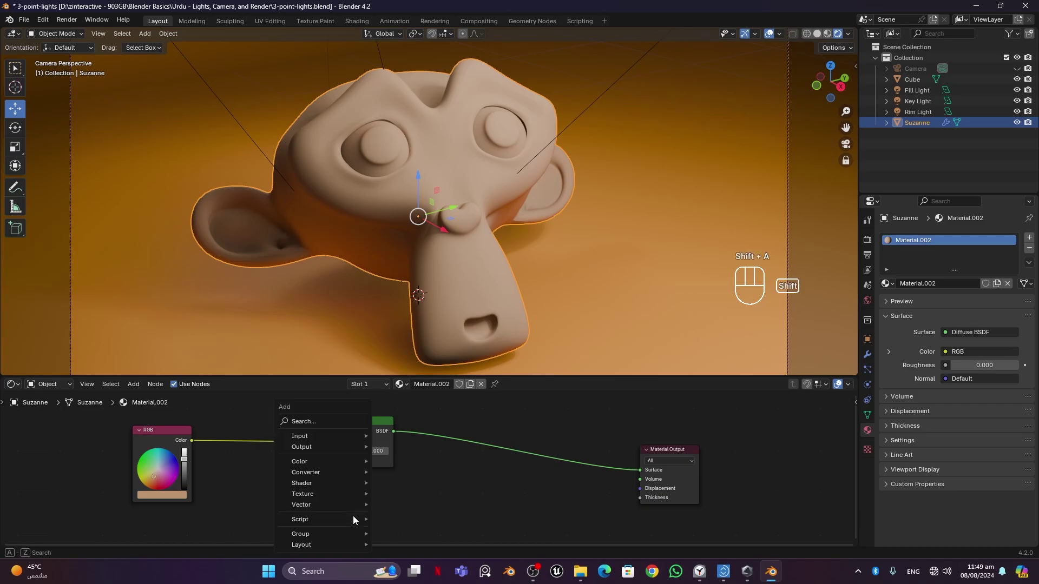
mouse_move(344, 480)
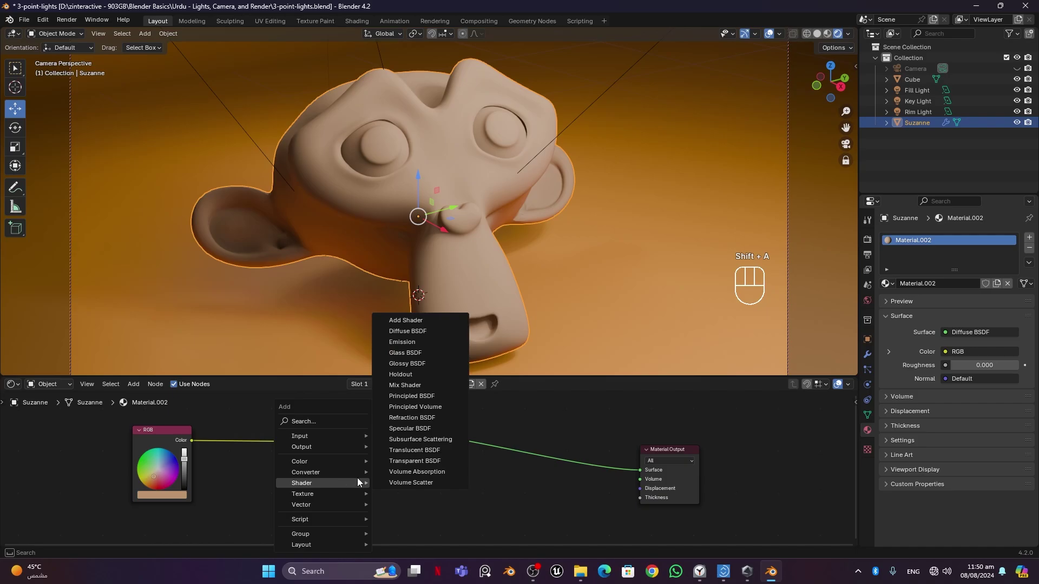
left_click(433, 367)
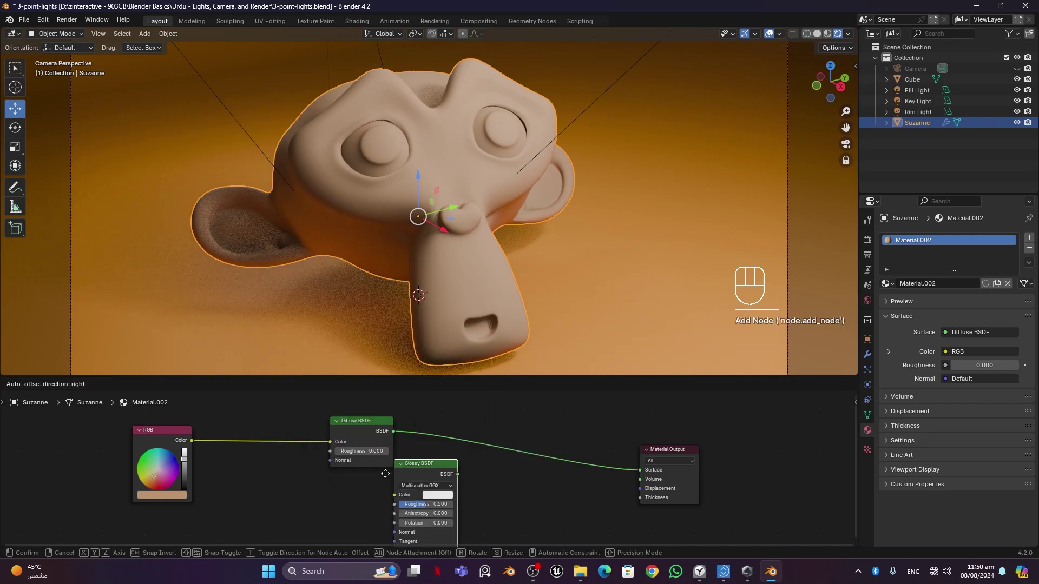
left_click(330, 503)
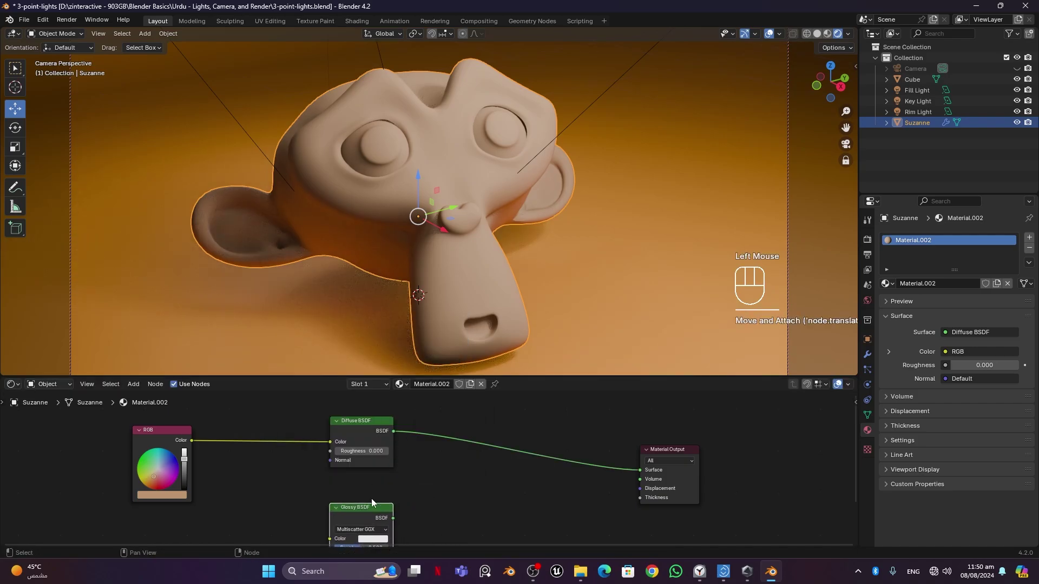
- Connect the RGB node's Color output to the Glossy BSDF's Color input as well
middle_click_drag(481, 505, 473, 482)
scroll(474, 483, "down", 1)
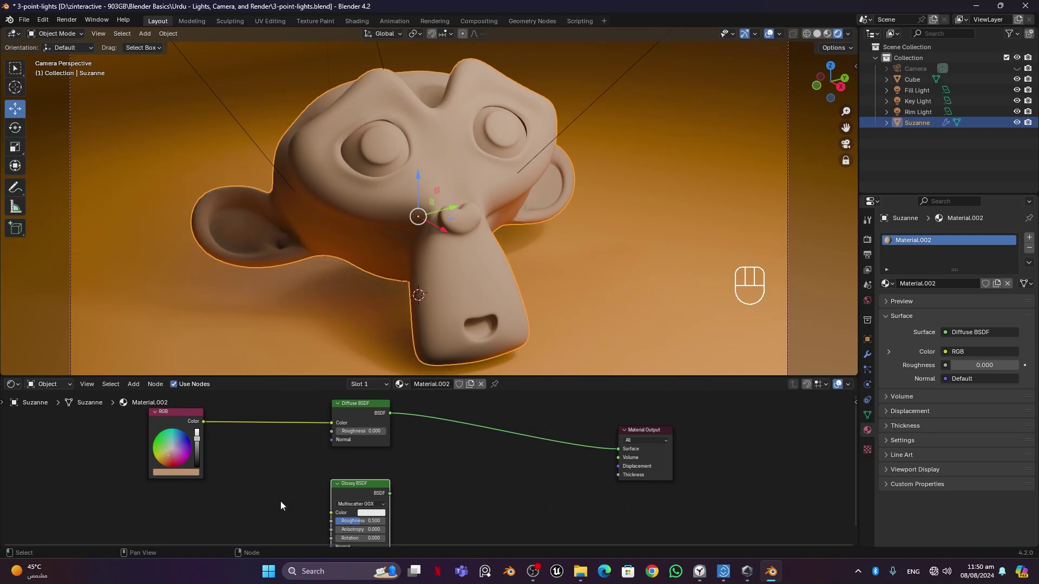
middle_click_drag(280, 501, 258, 490)
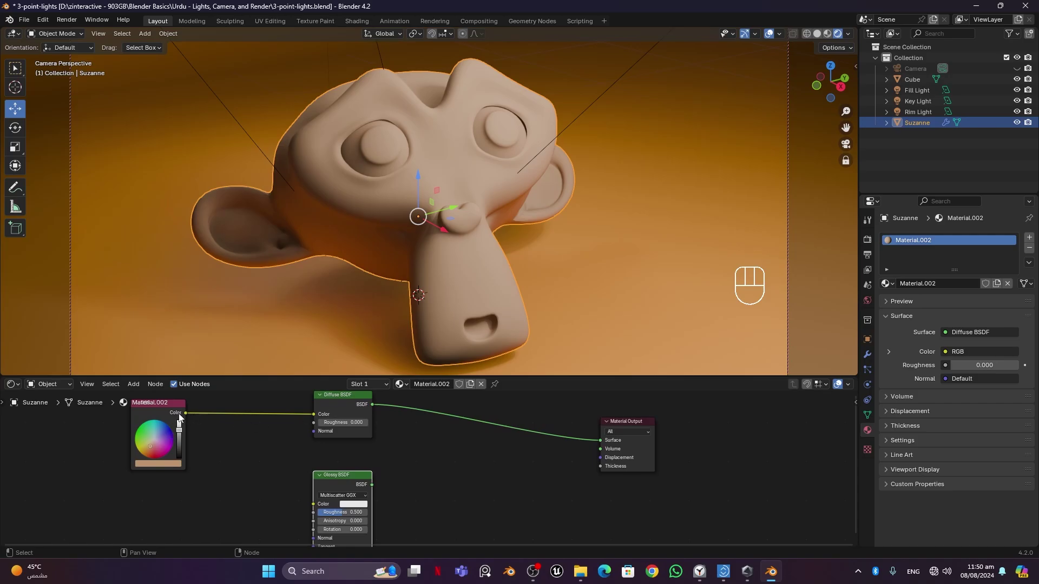
left_click_drag(185, 414, 314, 503)
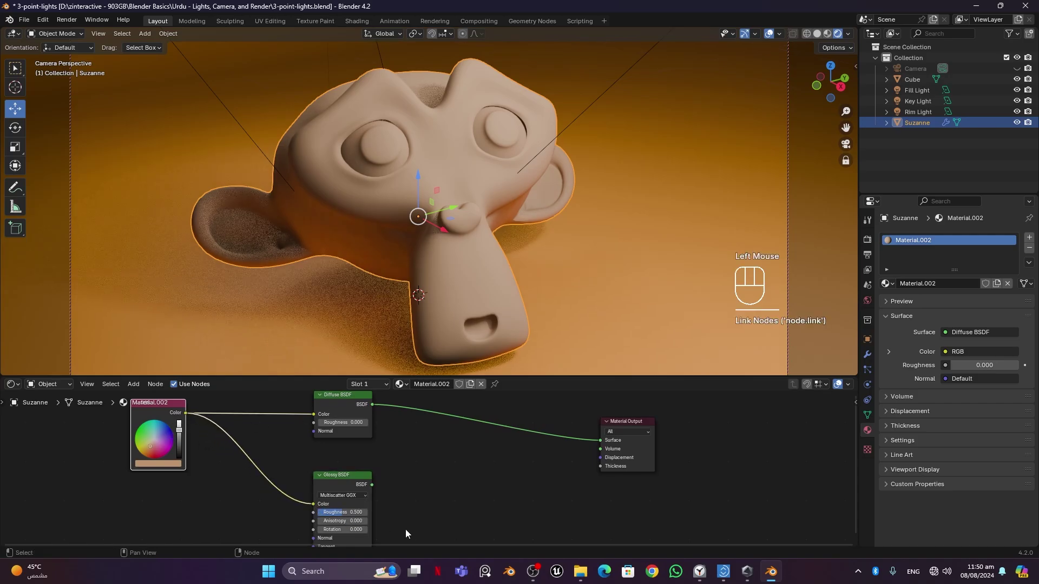
- Preview the Glossy BSDF on the Material Output's Surface input, and reconnect the Diffuse BSDF there instead
middle_click_drag(464, 513, 453, 520)
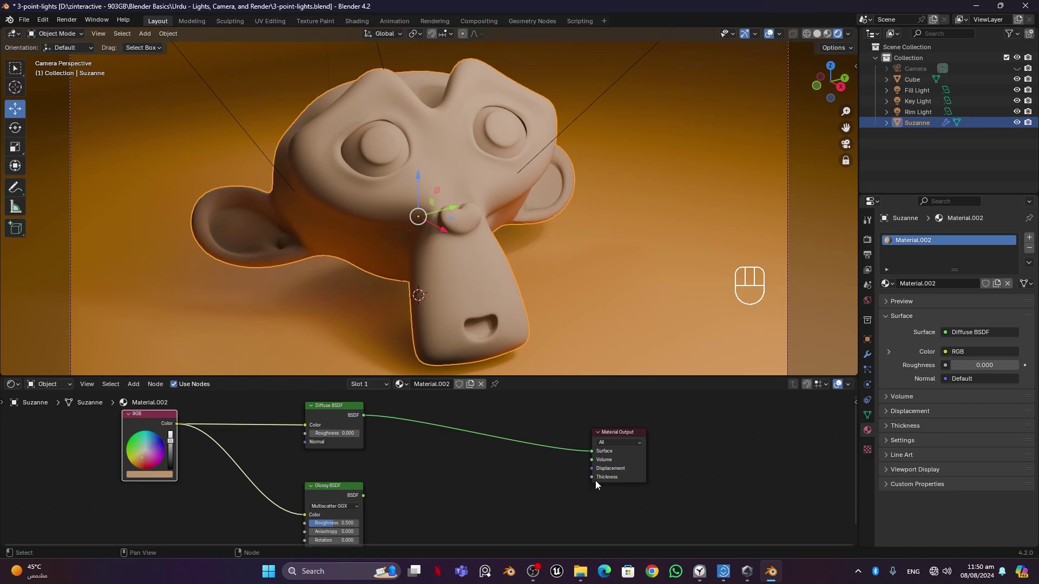
left_click_drag(364, 495, 592, 451)
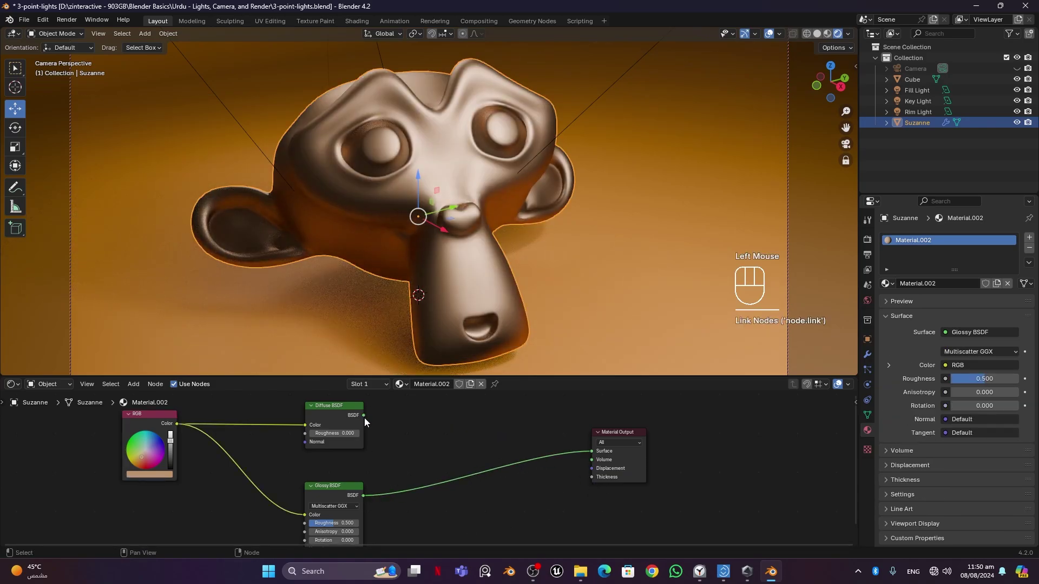
mouse_move(365, 418)
left_mouse_down()
mouse_move(475, 437)
mouse_move(452, 443)
mouse_move(359, 417)
mouse_move(372, 416)
left_mouse_up()
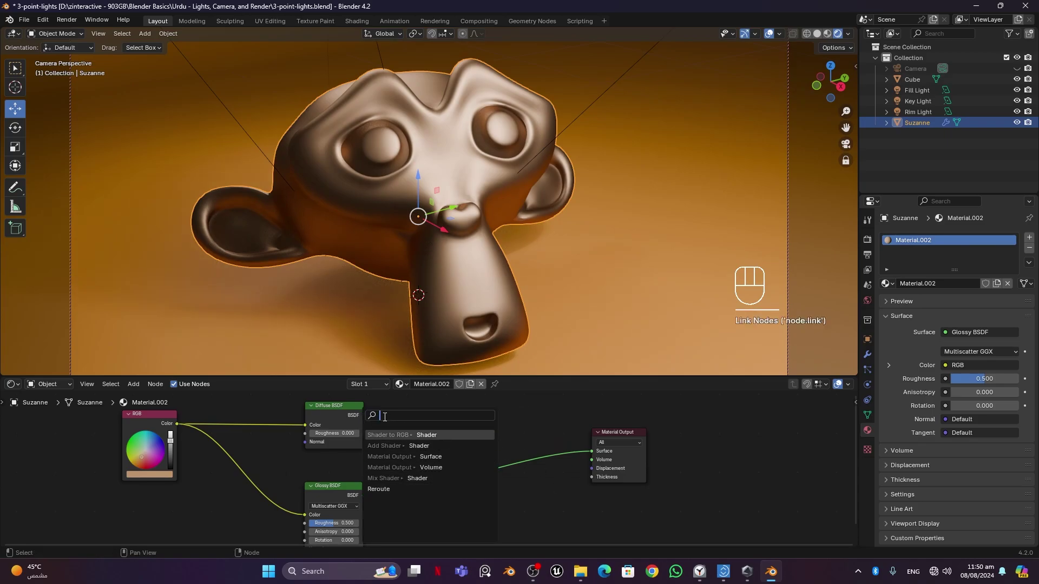
left_click(522, 409)
left_click_drag(364, 415, 590, 452)
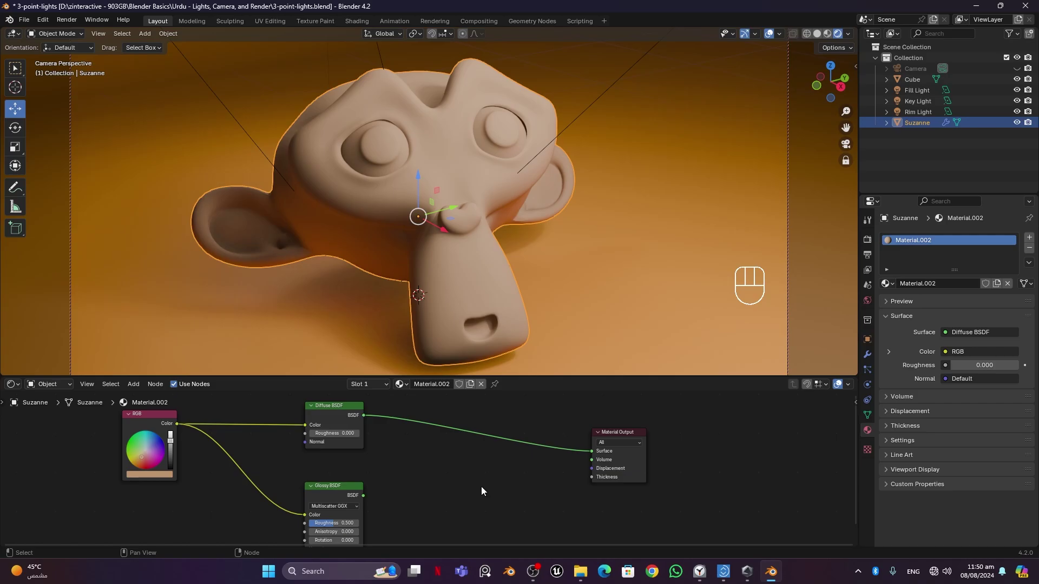
- Add a Mix Shader node to the right of the Glossy BSDF node
key("shift+a")
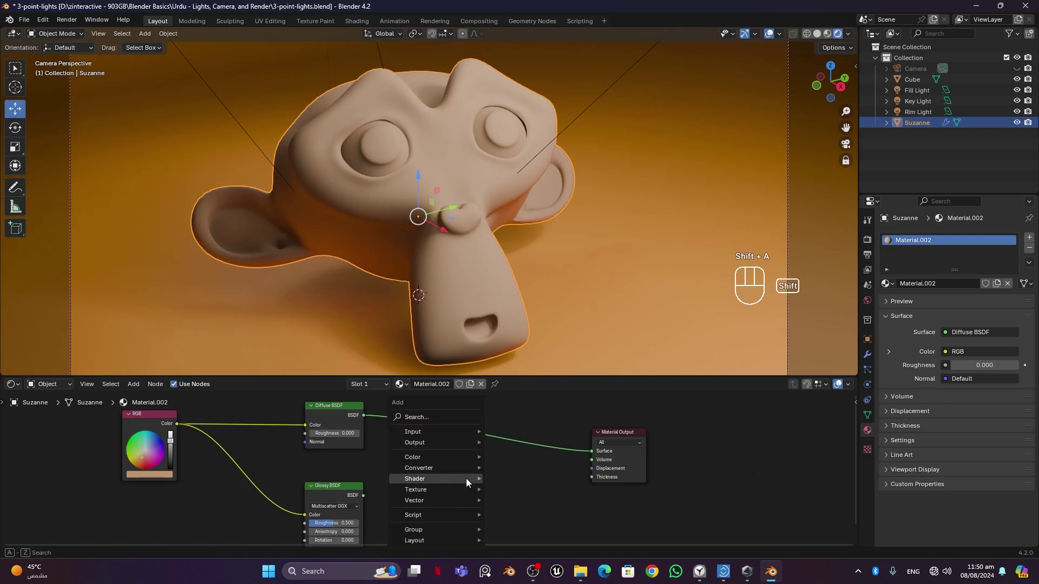
mouse_move(444, 484)
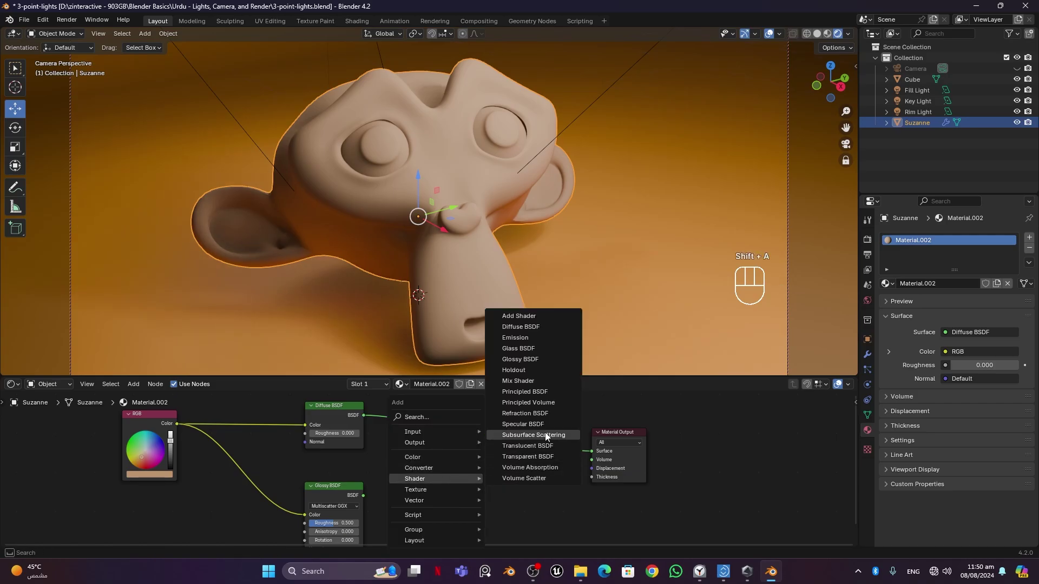
left_click(534, 381)
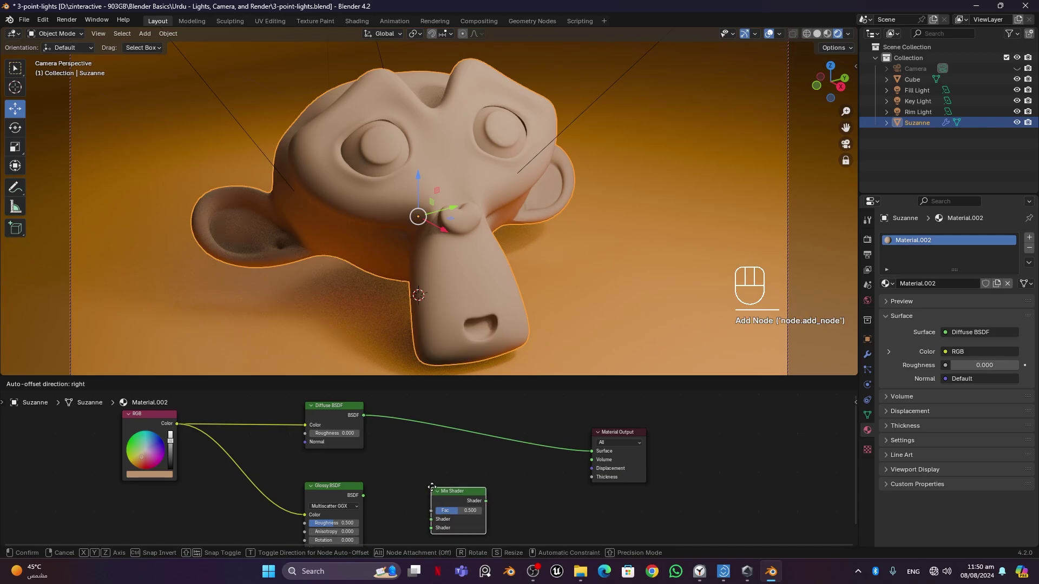
left_click(434, 486)
- Connect Diffuse BSDF to the Mix Shader's first Shader input, Glossy BSDF to the second, and the mix output to the Material Output's Surface
mouse_move(541, 517)
middle_mouse_down()
mouse_move(541, 482)
mouse_move(543, 514)
middle_mouse_up()
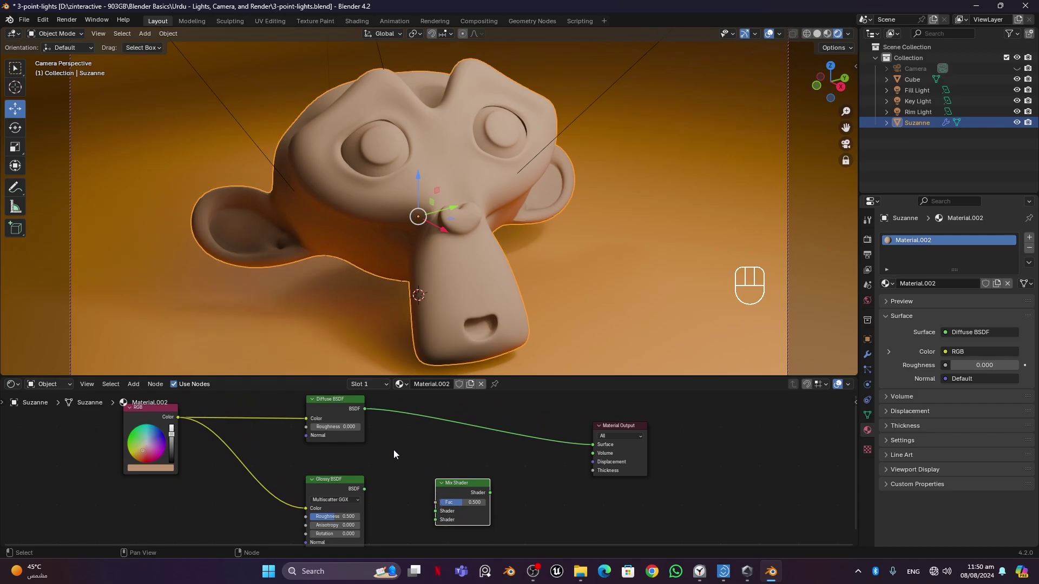
left_click_drag(365, 410, 426, 514)
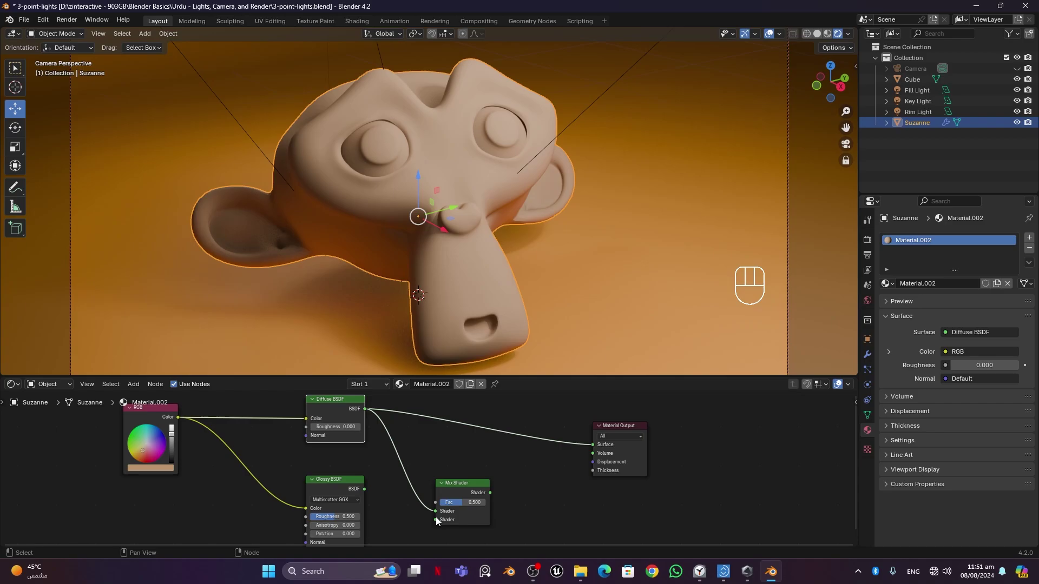
left_click_drag(364, 490, 435, 520)
middle_click_drag(398, 427, 382, 433)
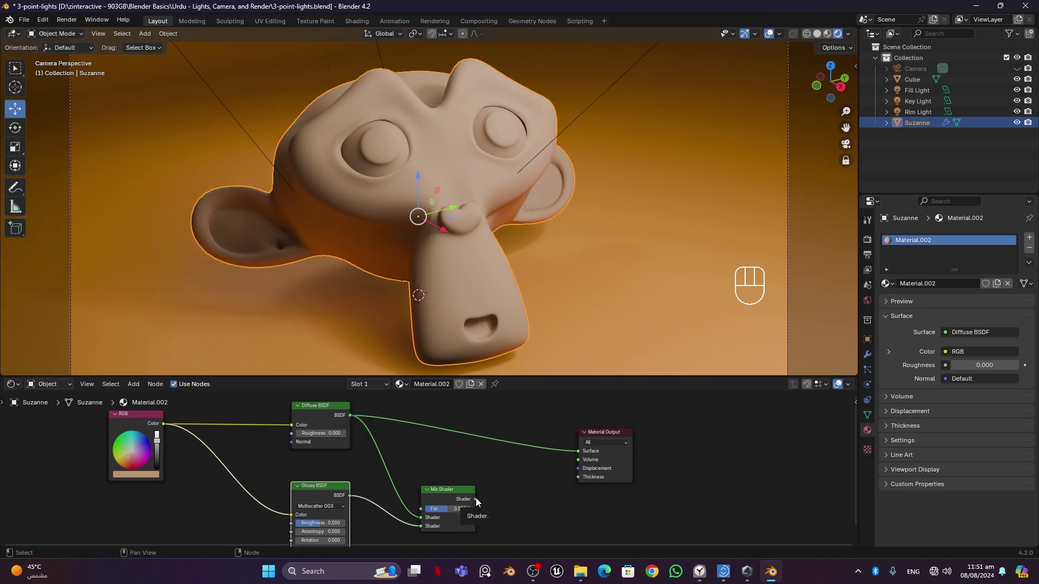
left_click_drag(476, 499, 579, 451)
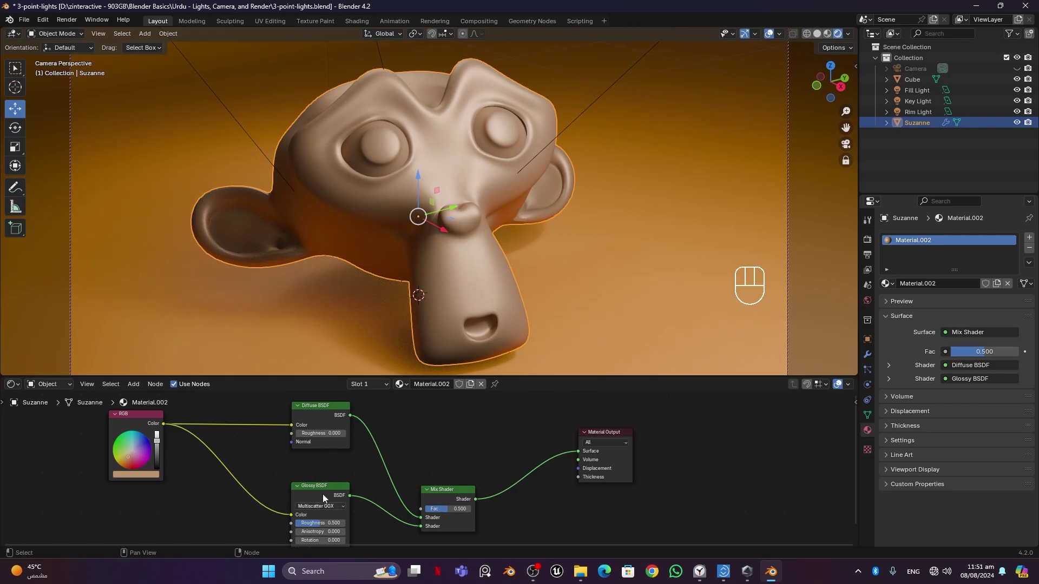
- Set the Glossy BSDF node's Roughness to 0.4
scroll(550, 514, "down", 1)
middle_click_drag(550, 514, 603, 480)
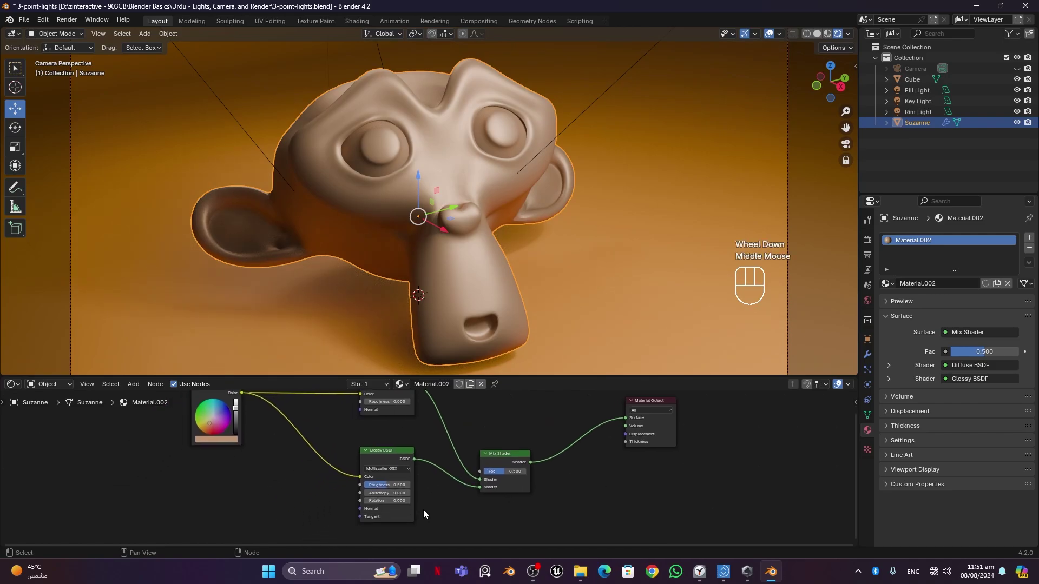
scroll(382, 509, "up", 5)
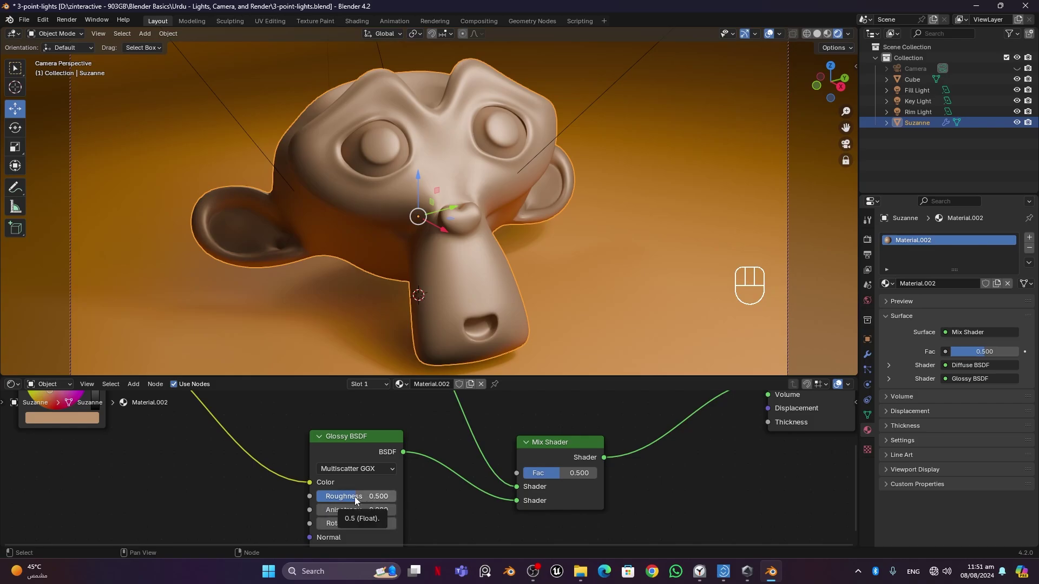
left_click(448, 512)
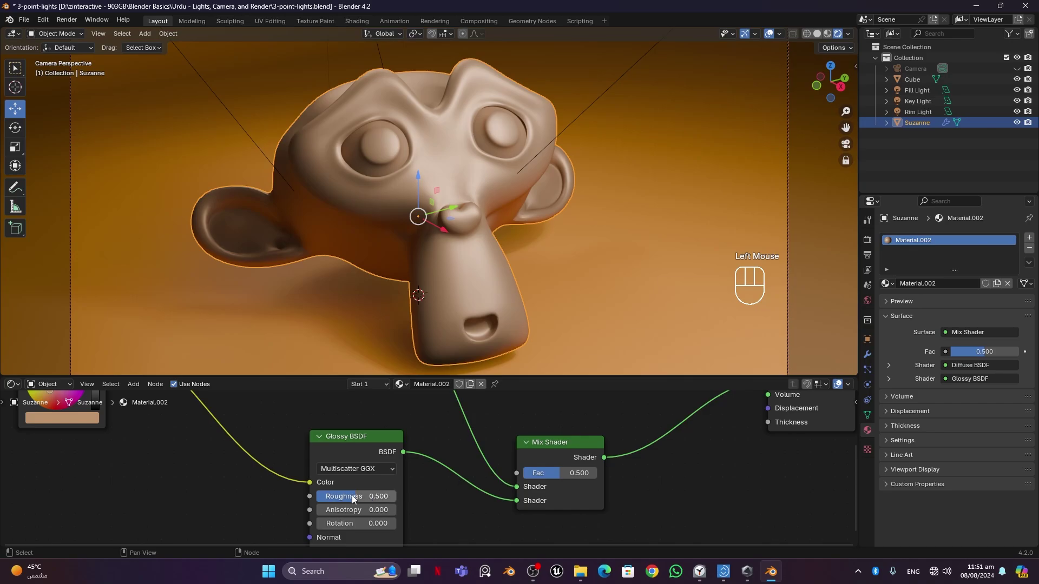
left_click_drag(355, 497, 342, 496)
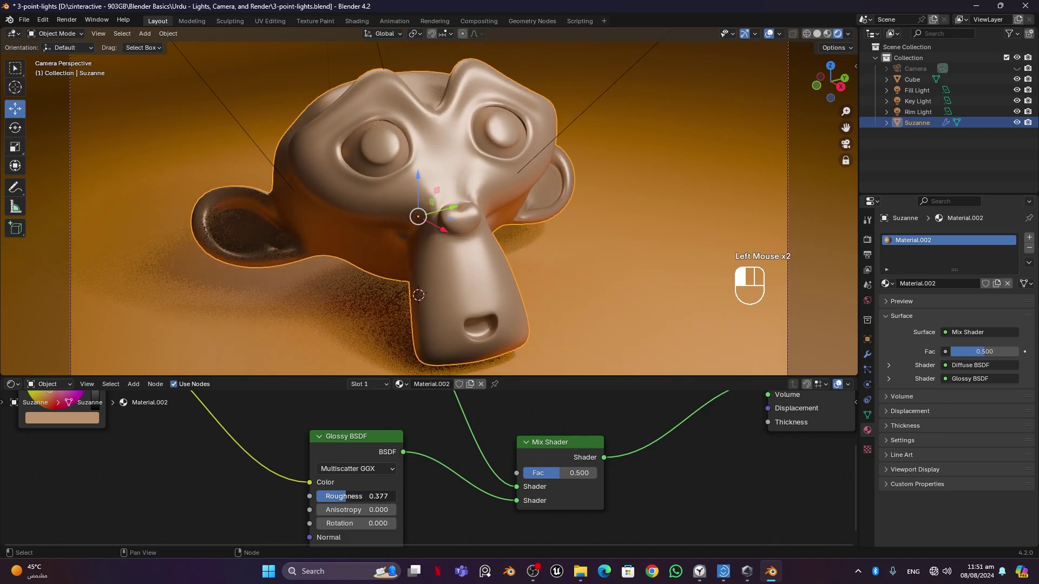
left_click(369, 496)
type(".4")
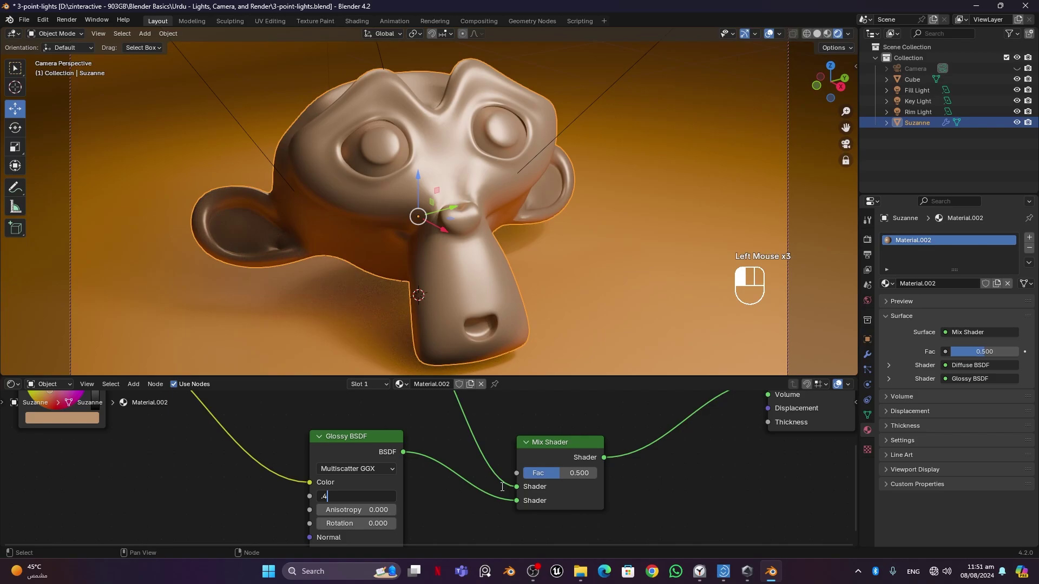
key("Return")
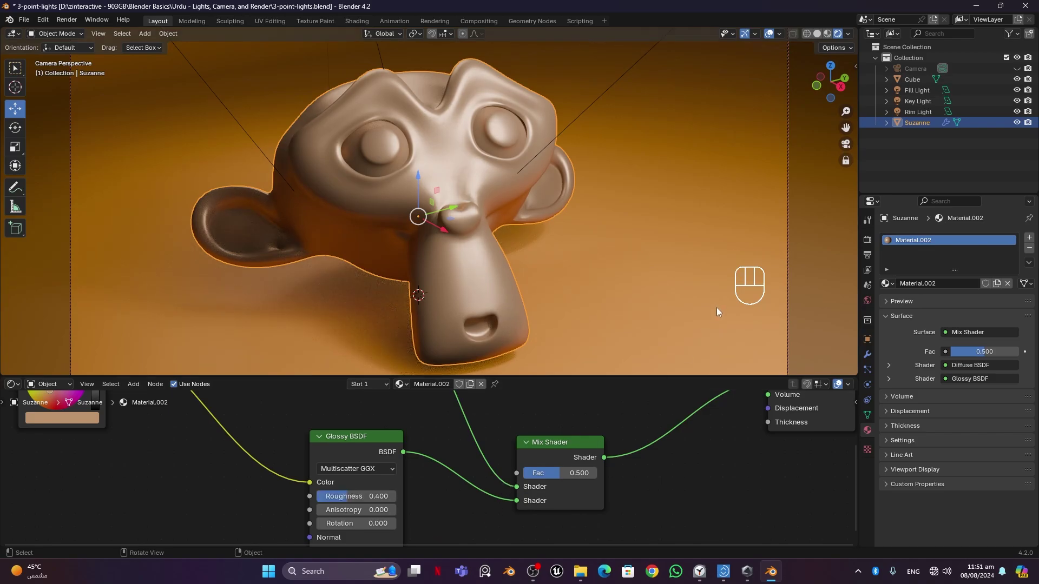
scroll(451, 482, "down", 4)
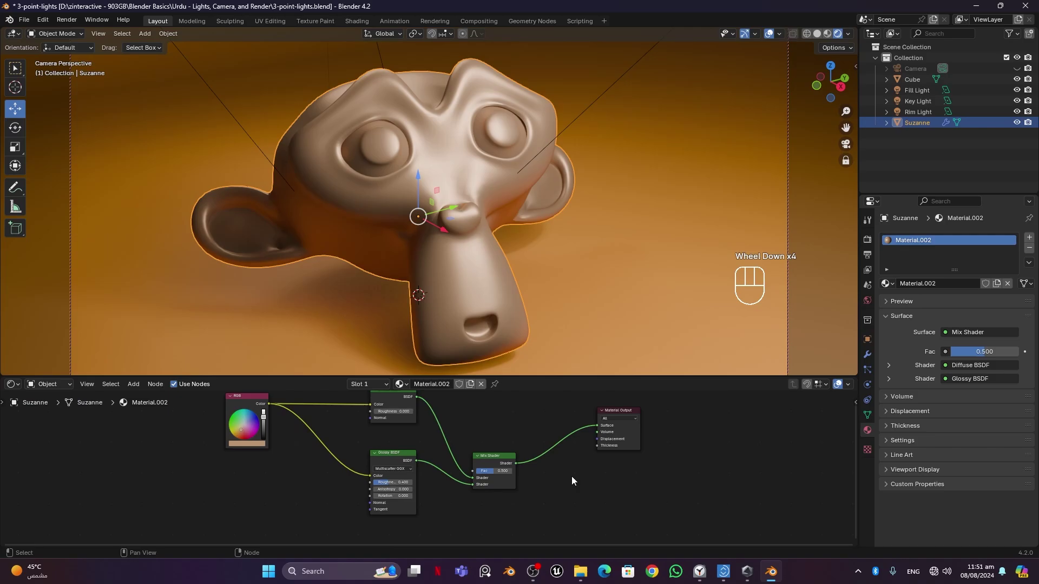
middle_click_drag(571, 476, 580, 530)
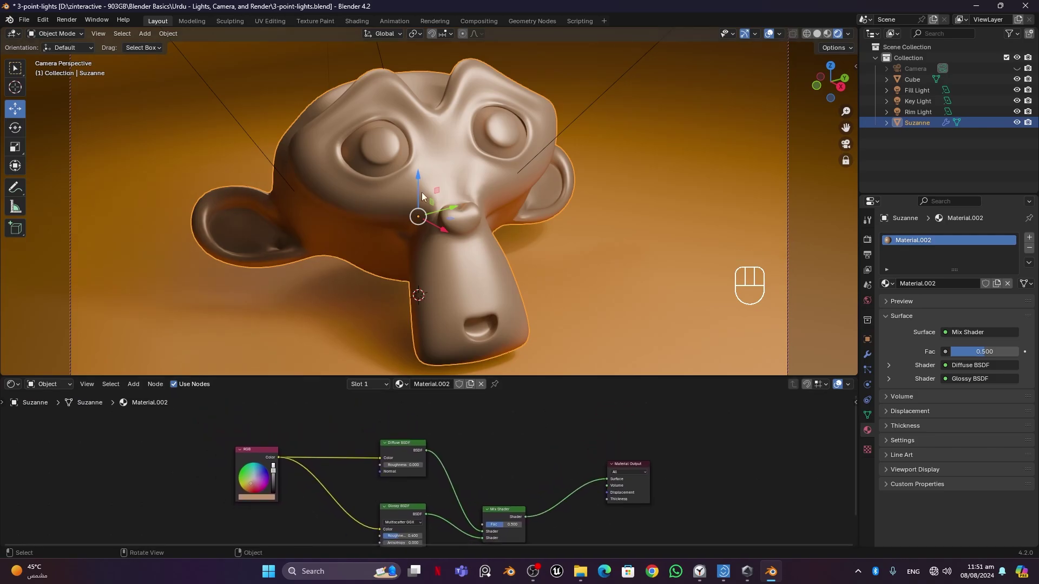
- Add a Subsurface Scattering shader node and place it above the Mix Shader node
middle_click_drag(509, 456, 482, 435)
key("shift+a")
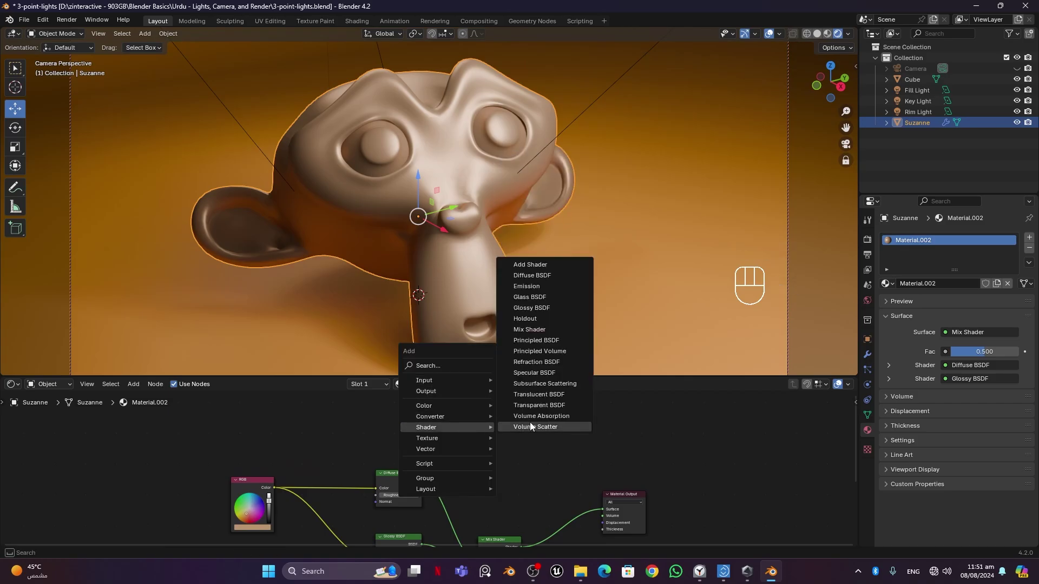
left_click(558, 384)
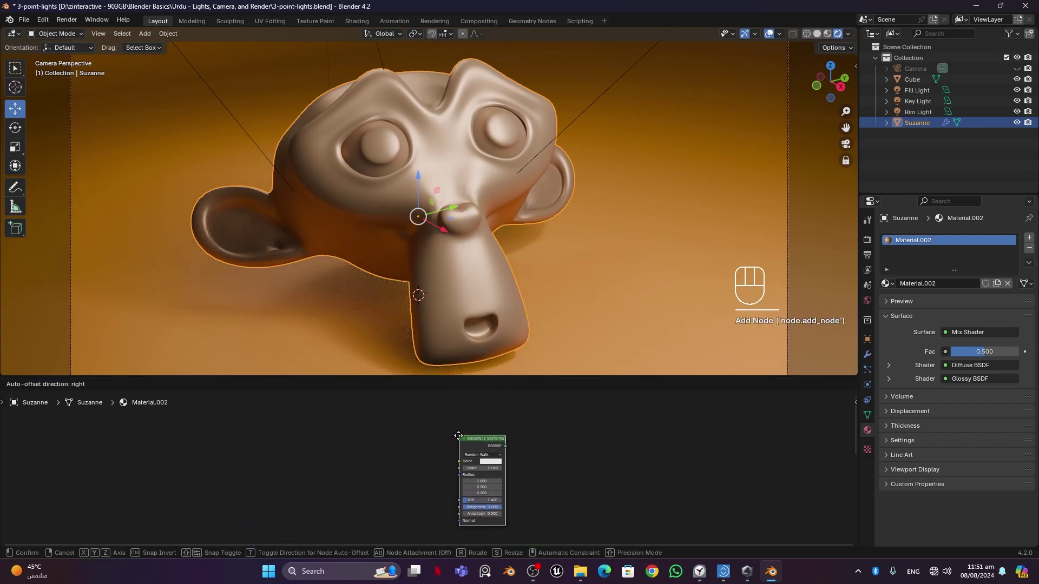
left_click(460, 447)
middle_click_drag(574, 447, 552, 370)
scroll(513, 485, "down", 6)
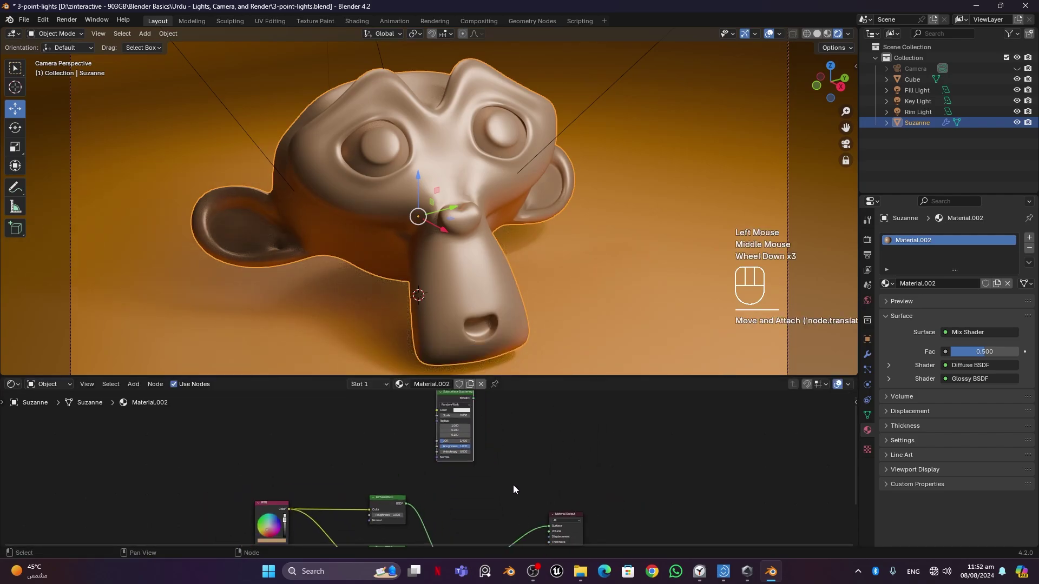
left_click_drag(457, 421, 464, 464)
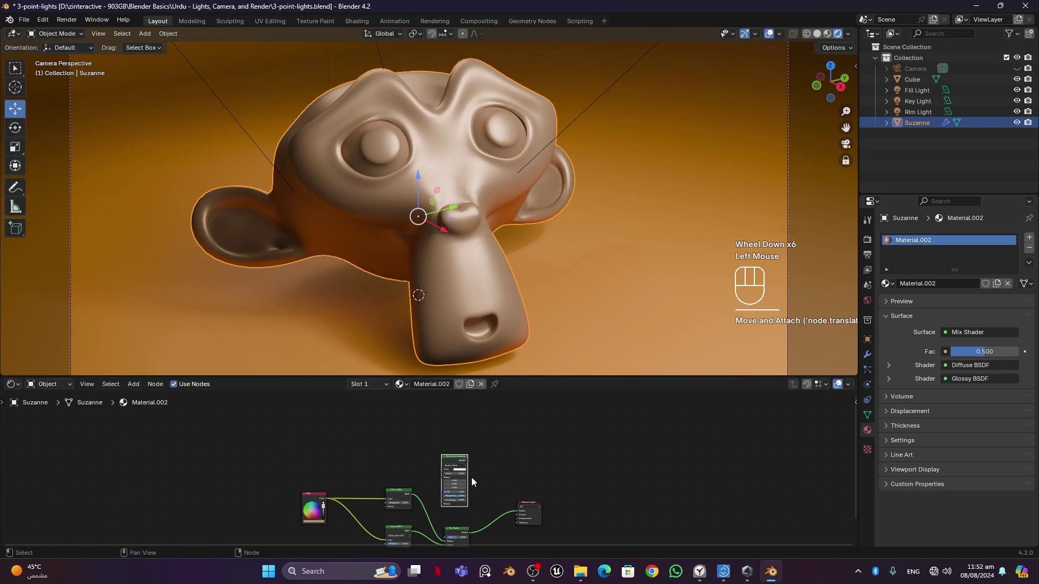
middle_click_drag(511, 481, 531, 443)
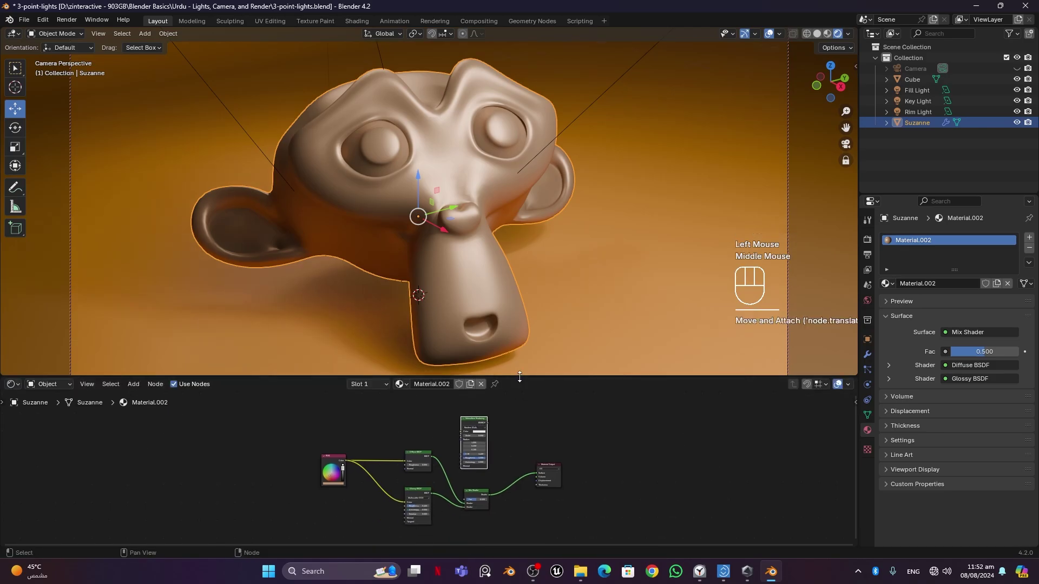
- Connect the RGB node's Color to the Subsurface Scattering Color input, and preview that shader on the Material Output's Surface
left_click_drag(518, 377, 498, 264)
scroll(497, 370, "up", 3)
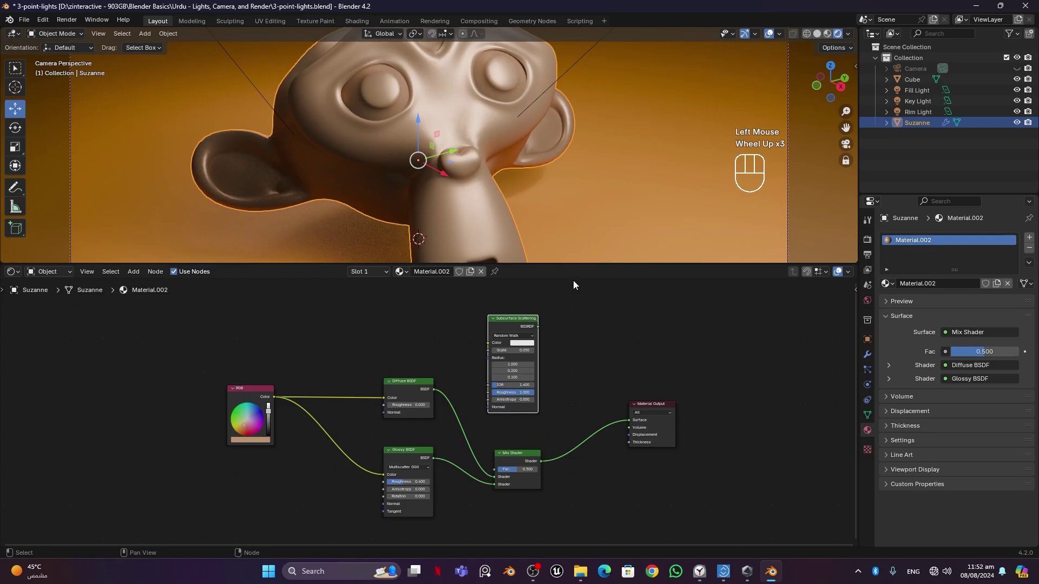
left_click_drag(574, 265, 575, 285)
middle_click_drag(582, 375, 569, 426, "ctrl")
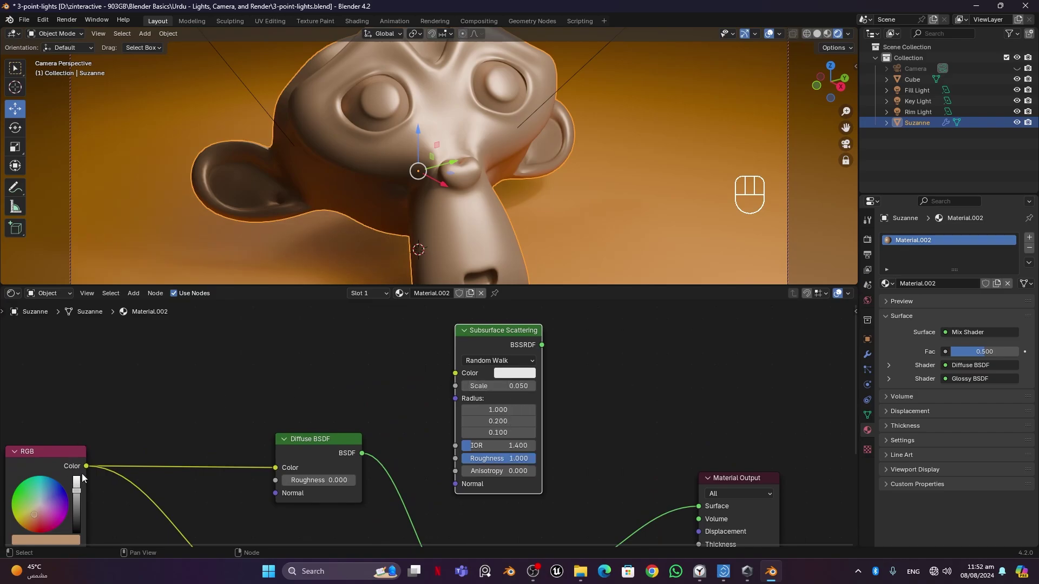
left_click_drag(86, 468, 460, 378)
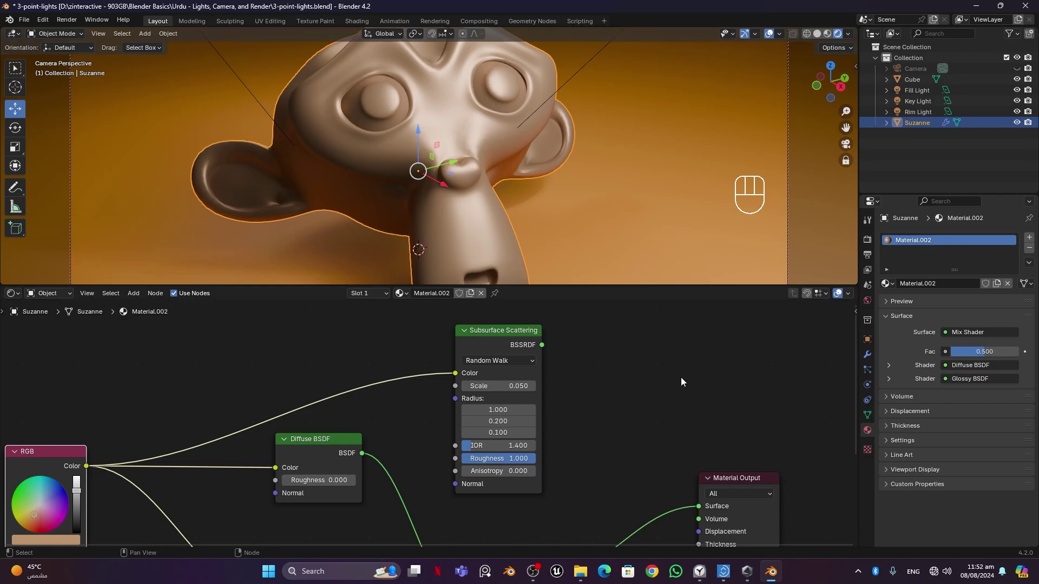
key("ctrl+shift")
left_click(511, 330, "ctrl+shift")
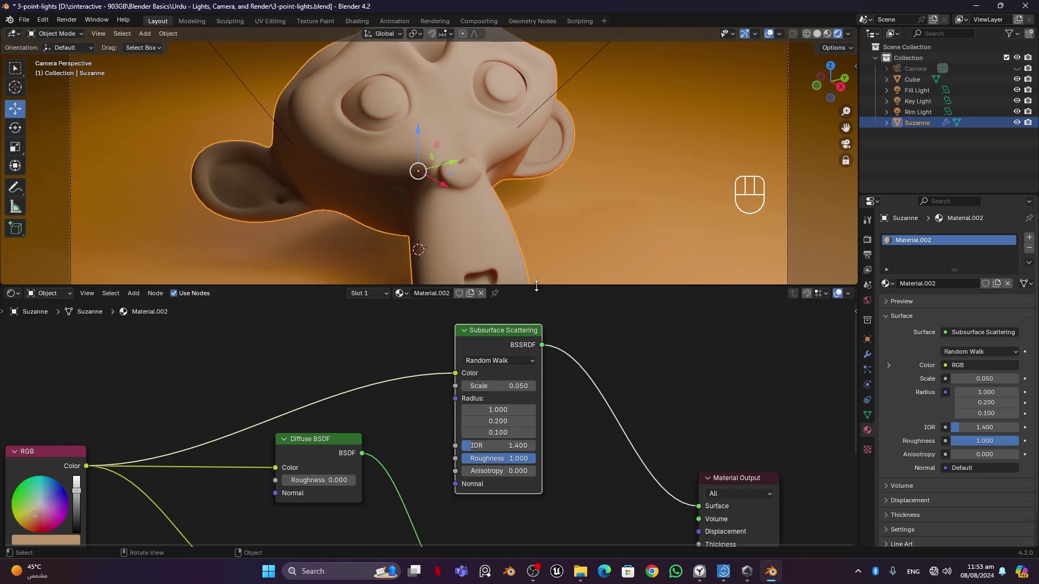
- Enlarge the 3D viewport and leave the camera view for a close-up of Suzanne's face
left_click_drag(542, 285, 543, 372)
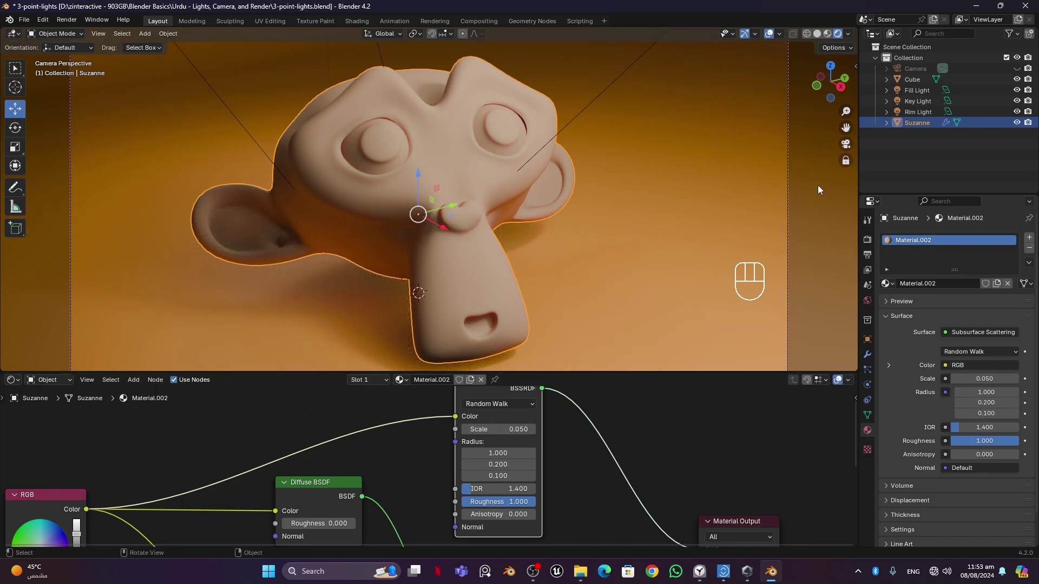
left_click(846, 144)
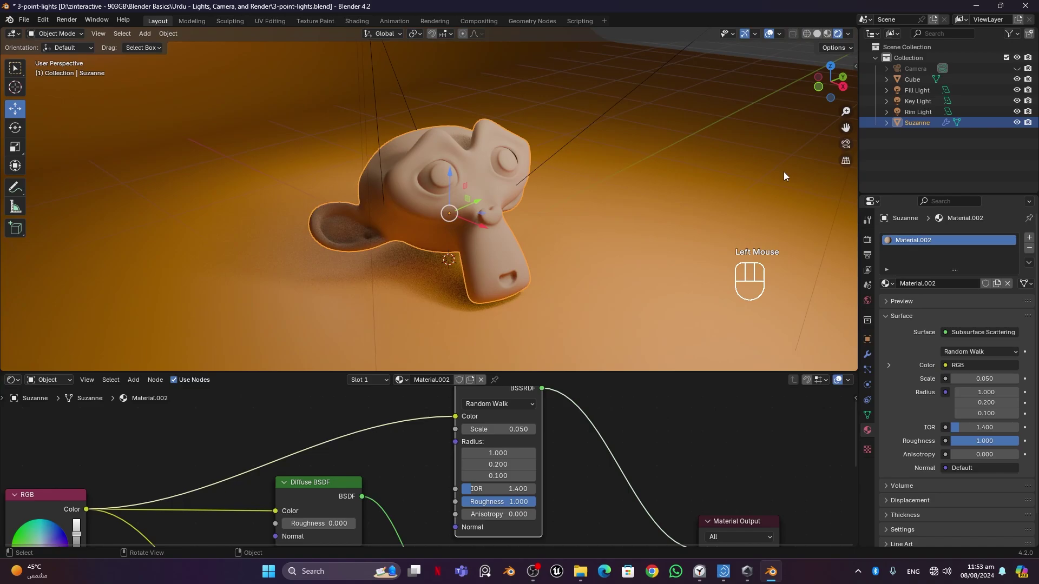
left_click(846, 145)
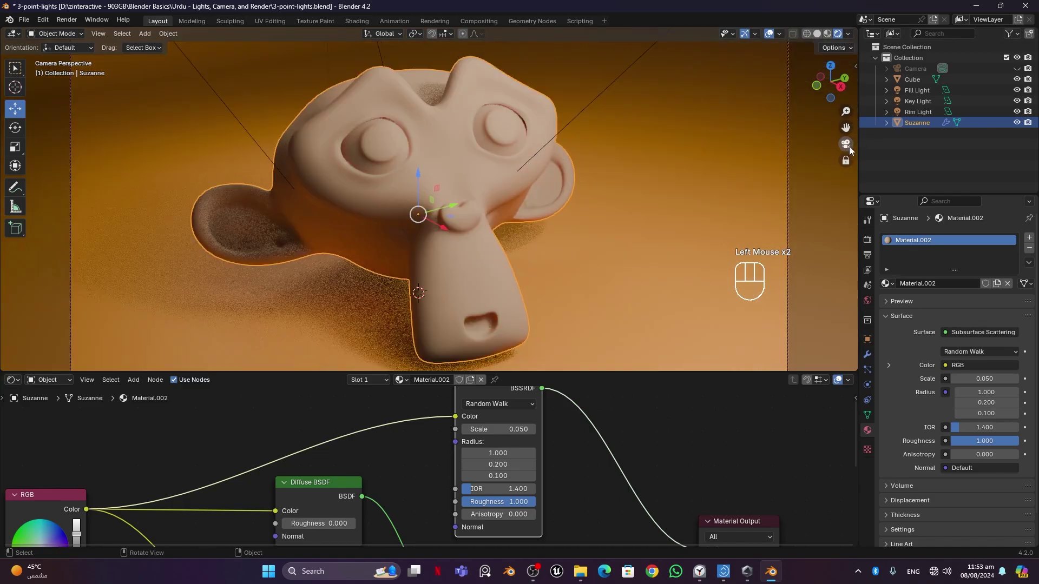
left_click(846, 161)
left_click(846, 145)
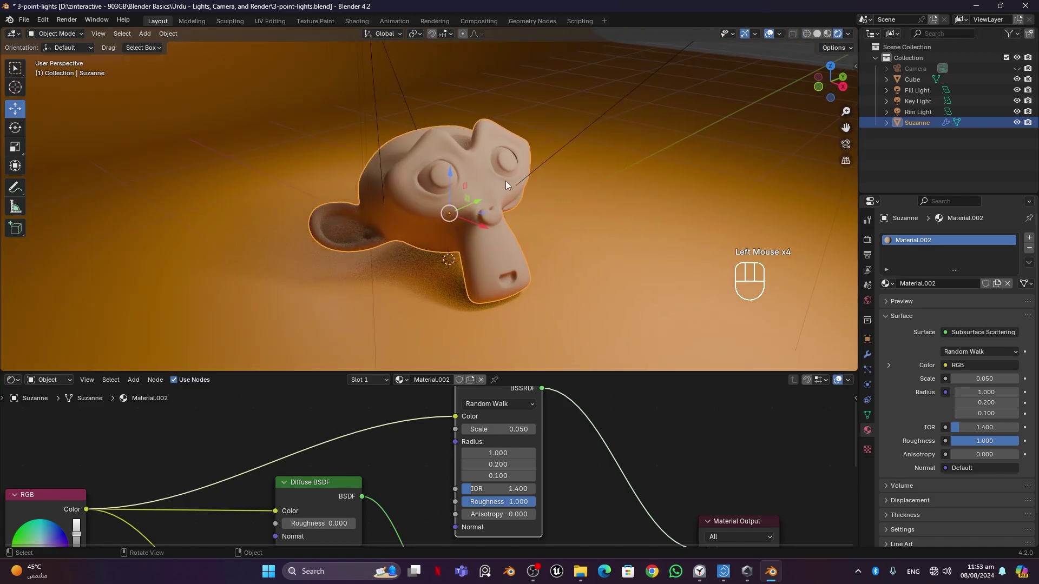
scroll(505, 178, "up", 3)
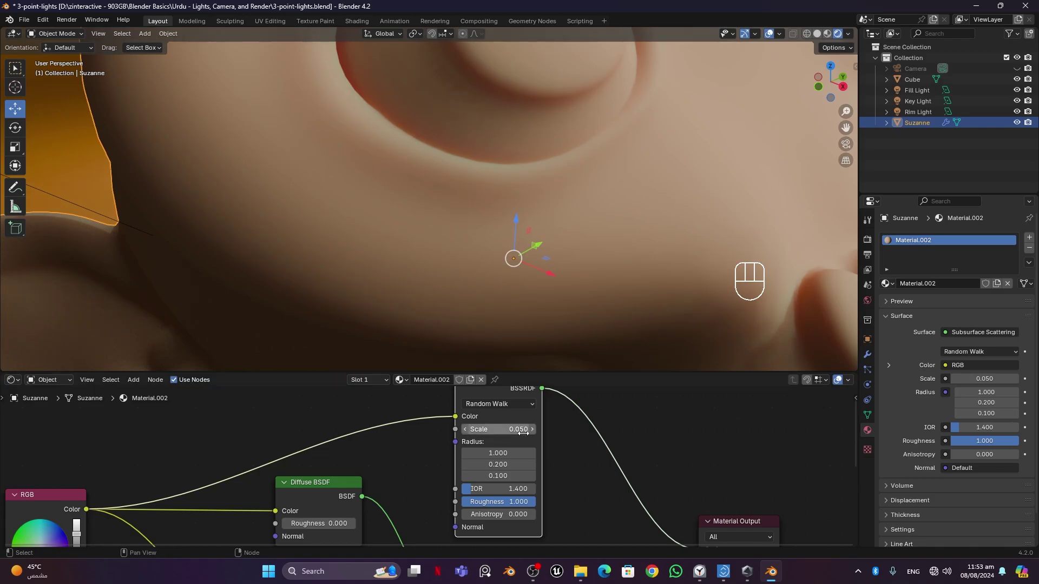
- Set the Subsurface Scattering node's Scale to 1 and inspect the shading across Suzanne's whole head
left_click(487, 429)
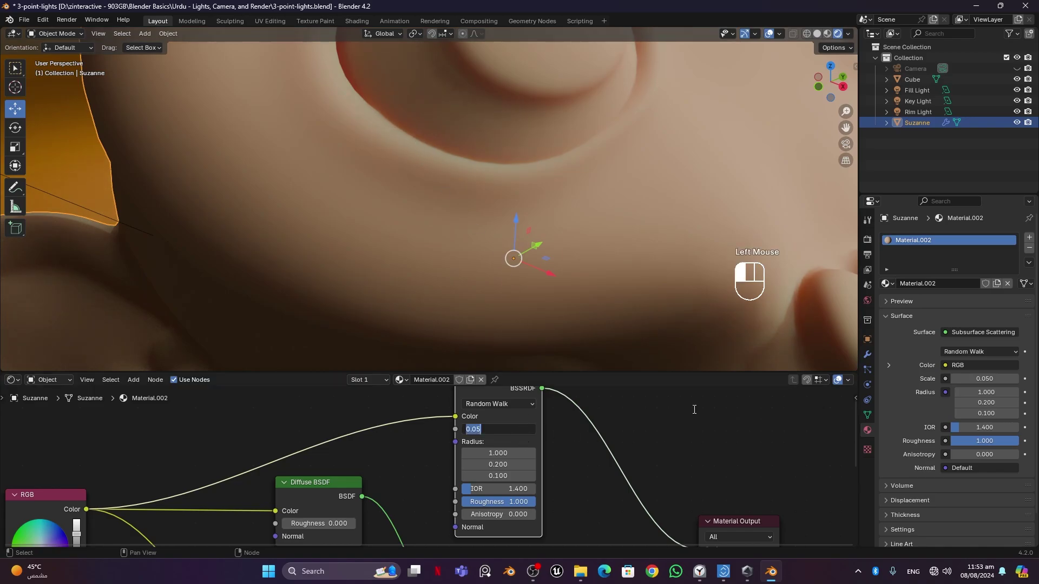
type("1")
key("Return")
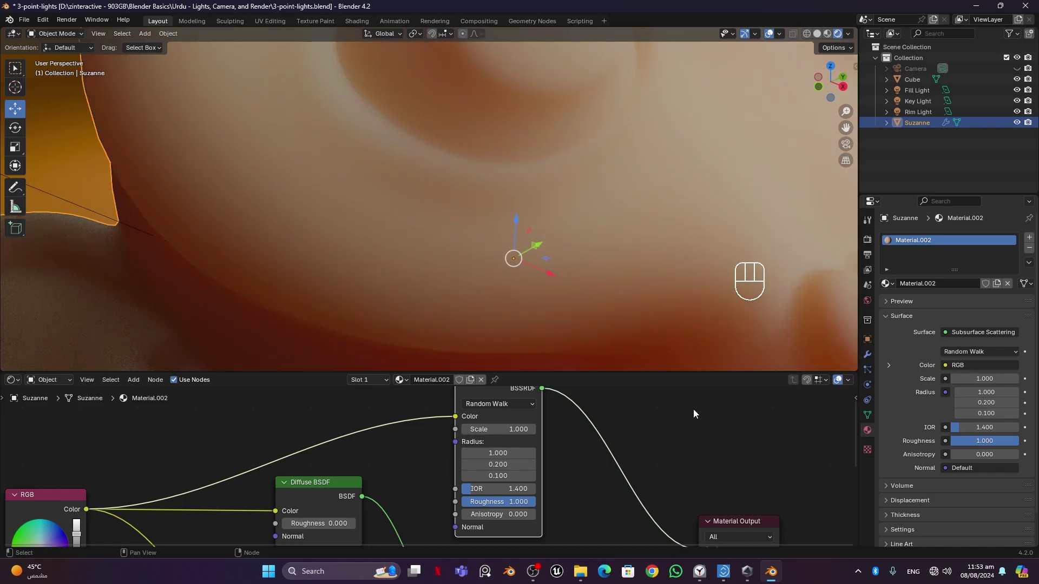
scroll(523, 169, "down", 2)
scroll(522, 173, "up", 1)
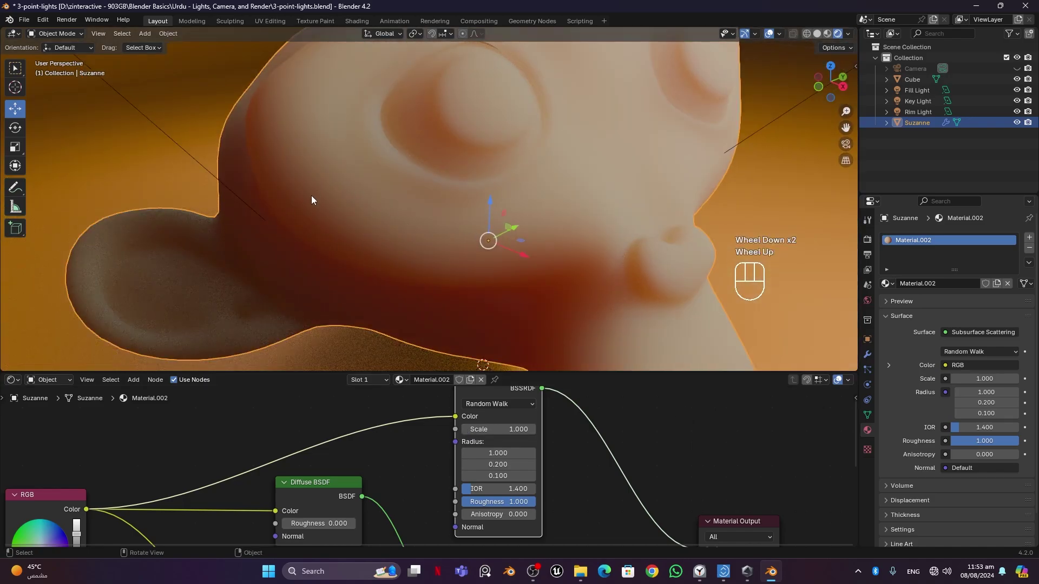
scroll(583, 239, "down", 2)
mouse_move(563, 252)
middle_mouse_down()
mouse_move(498, 250)
mouse_move(555, 251)
middle_mouse_up()
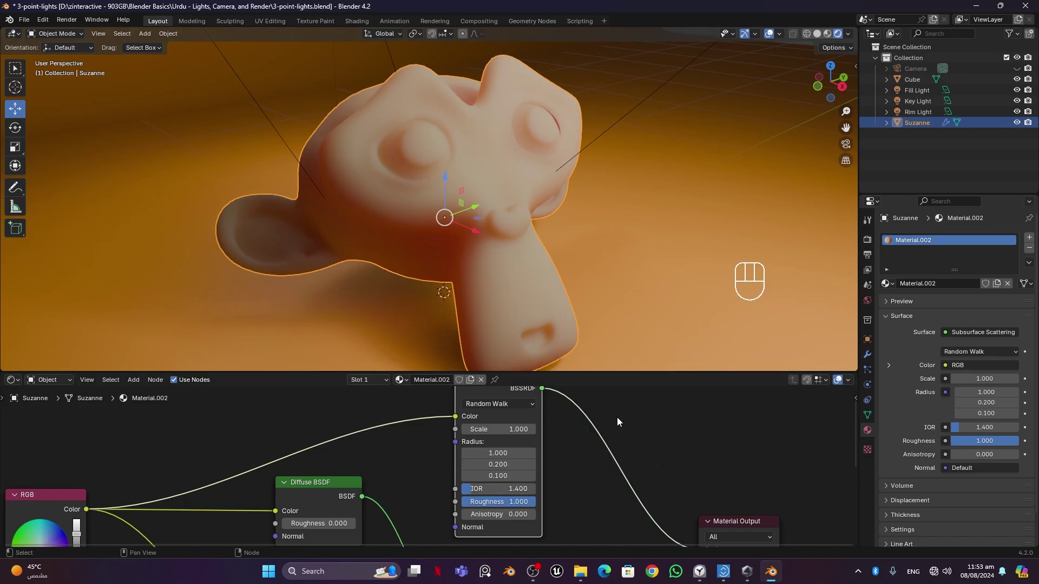
- Examine the node tree, including the Diffuse and Glossy links into the Mix Shader, alongside the rendered Suzanne
scroll(609, 411, "down", 5)
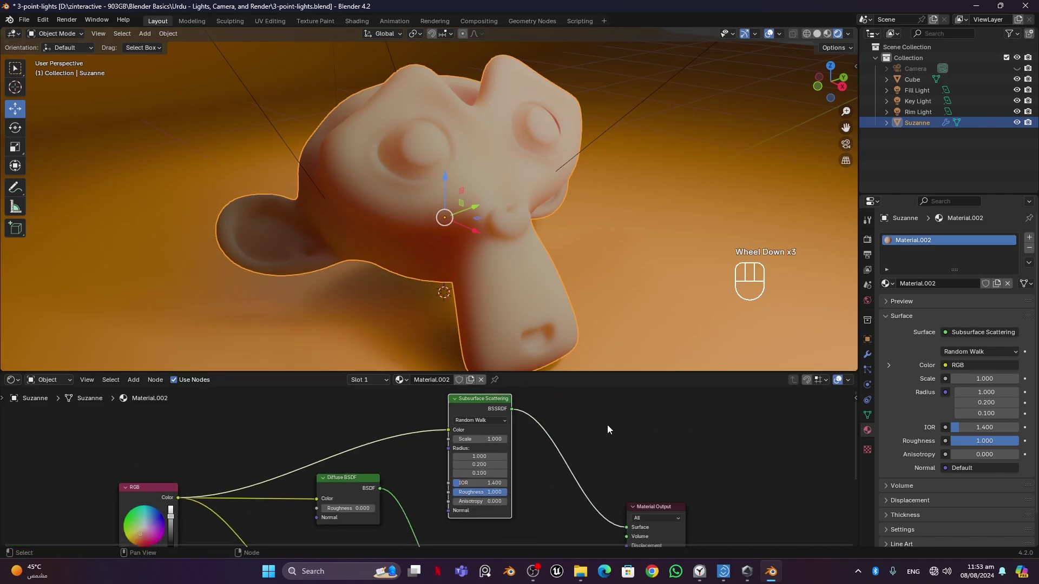
middle_click_drag(619, 467, 645, 460, "shift")
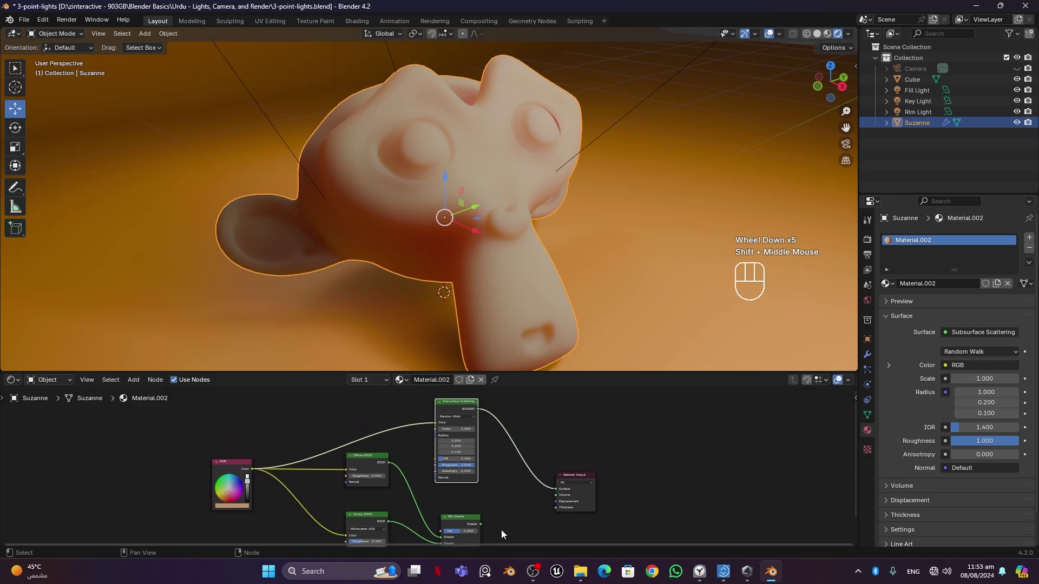
scroll(502, 525, "up", 1)
middle_click_drag(502, 521, 496, 444, "shift")
scroll(497, 475, "up", 4)
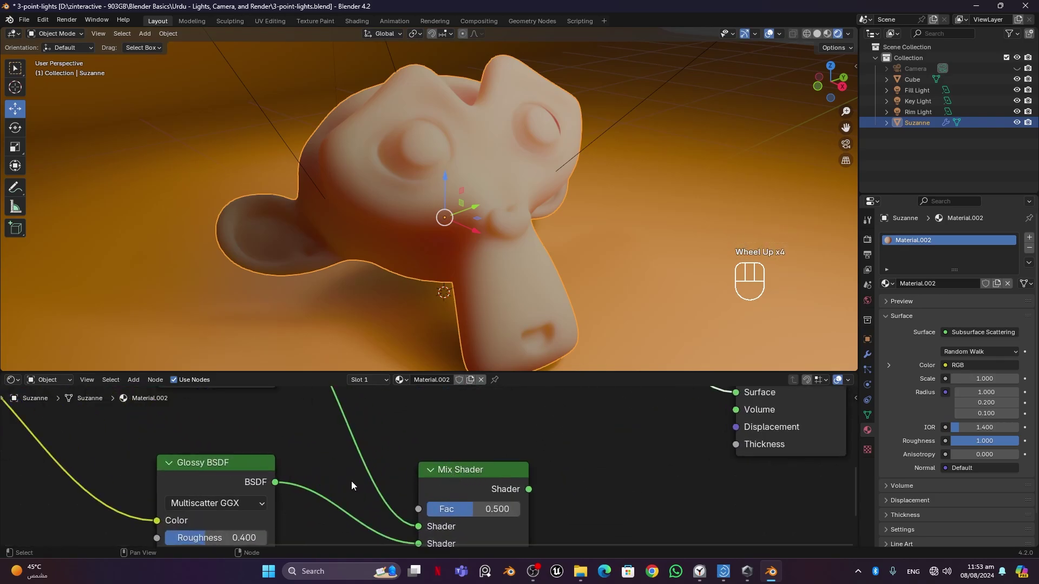
scroll(352, 482, "down", 3)
middle_click_drag(366, 512, 379, 544, "shift")
middle_click_drag(355, 293, 449, 248, "shift")
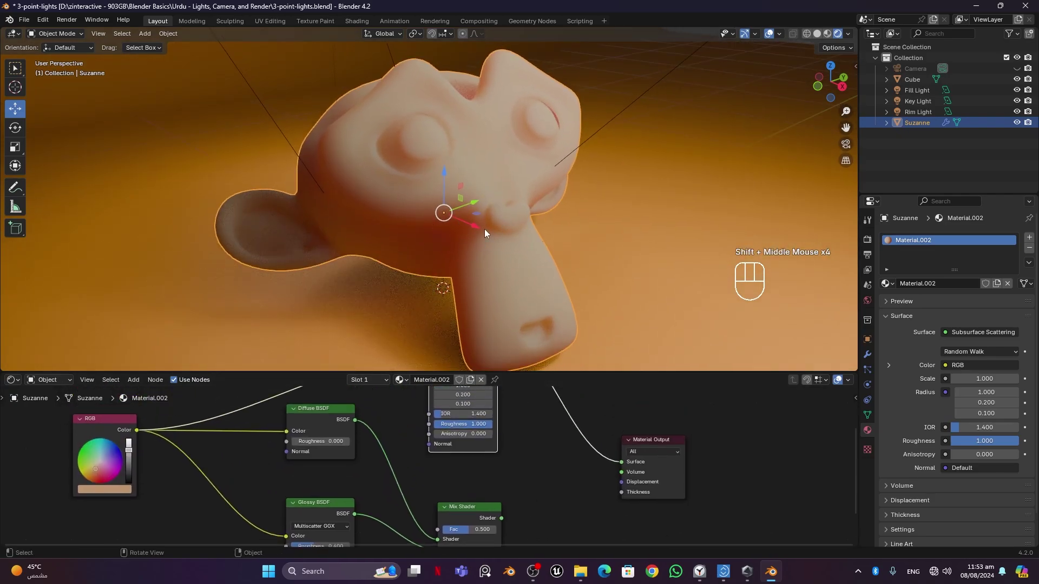
scroll(514, 504, "down", 3)
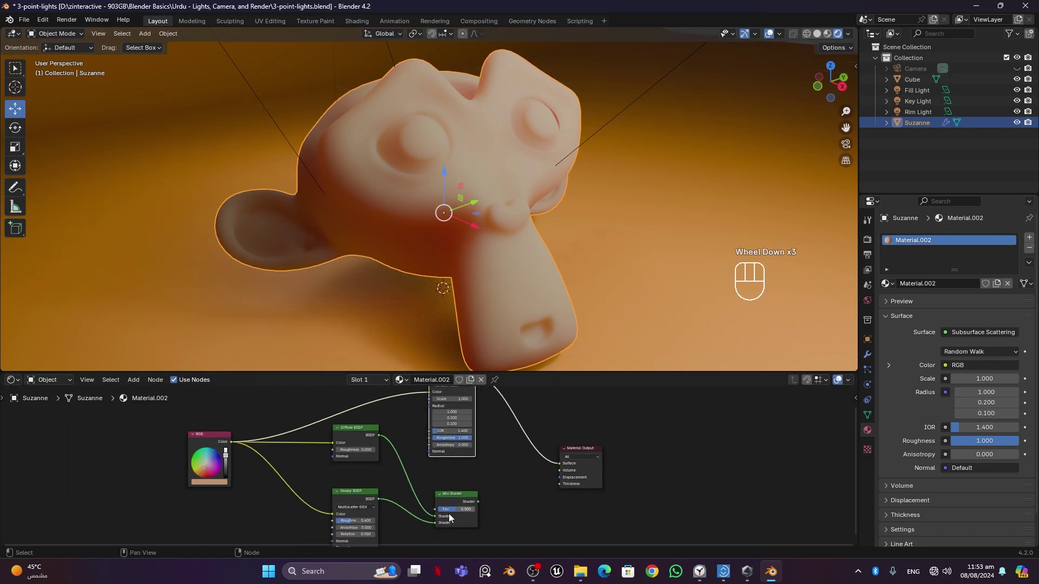
mouse_move(460, 504)
middle_mouse_down()
mouse_move(433, 514)
mouse_move(472, 490)
middle_mouse_up()
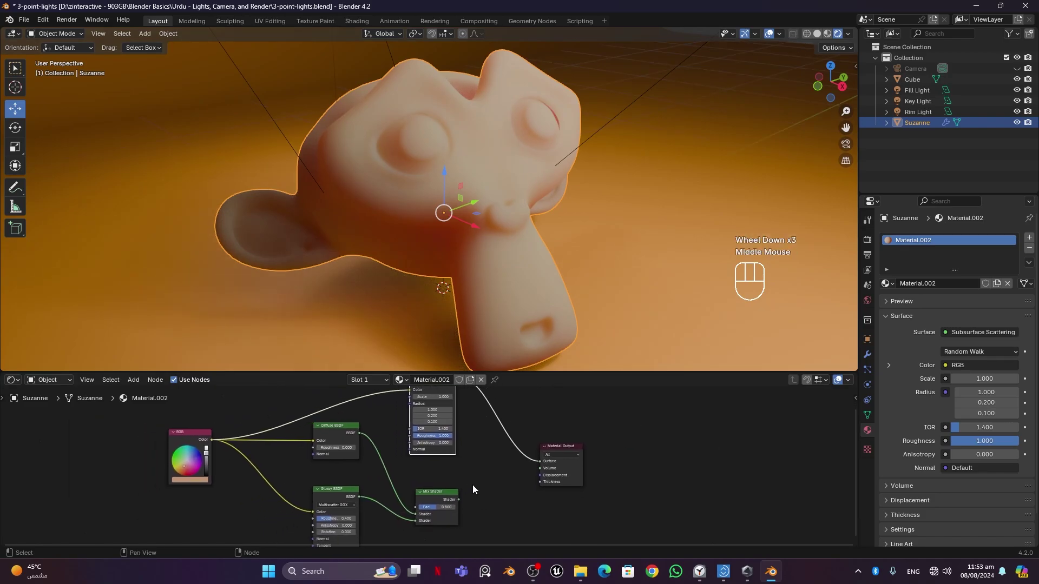
- Enlarge the node editor area and move the Mix Shader node slightly closer to the Glossy BSDF node
left_click_drag(473, 373, 476, 245)
scroll(473, 430, "up", 1)
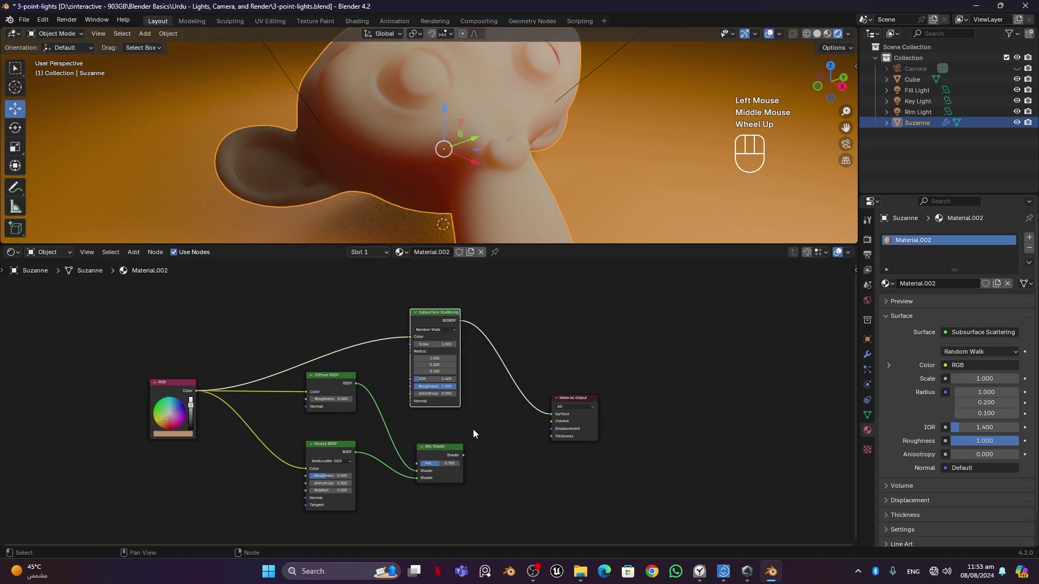
scroll(473, 433, "up", 1)
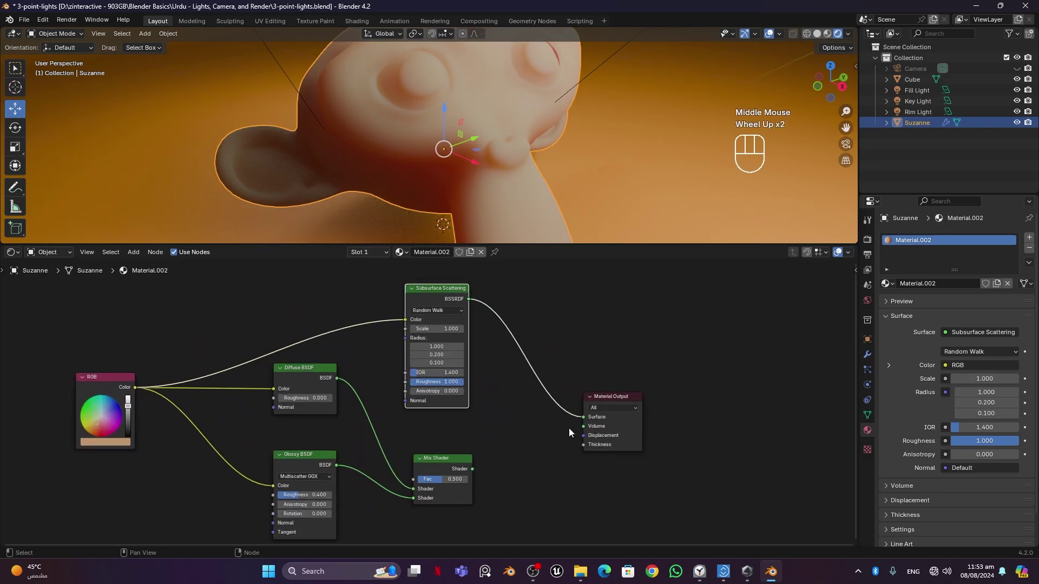
left_click_drag(447, 463, 435, 446)
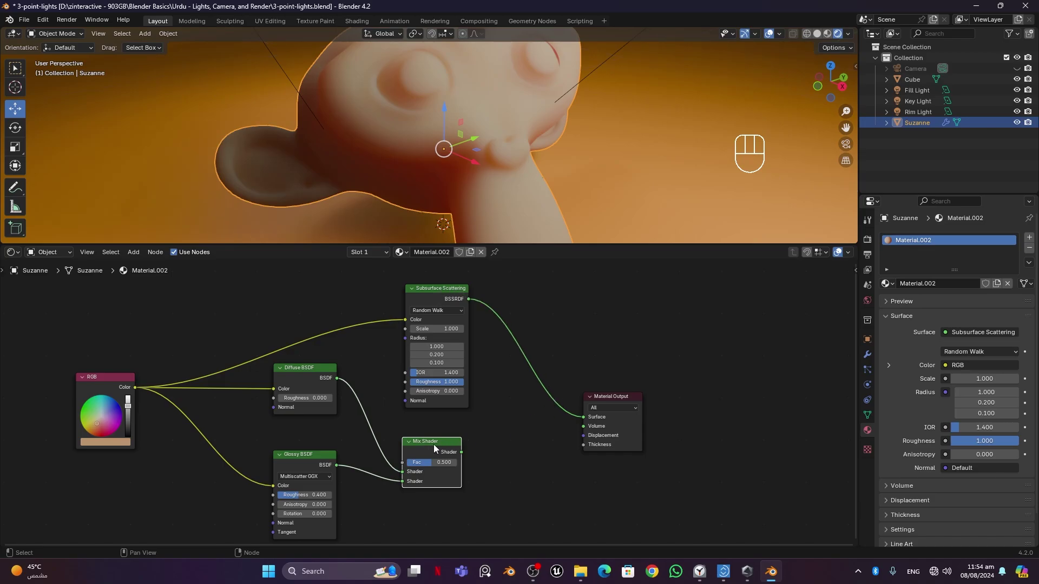
- Add a second Mix Shader node between the existing Mix Shader and the Material Output
left_click(508, 445)
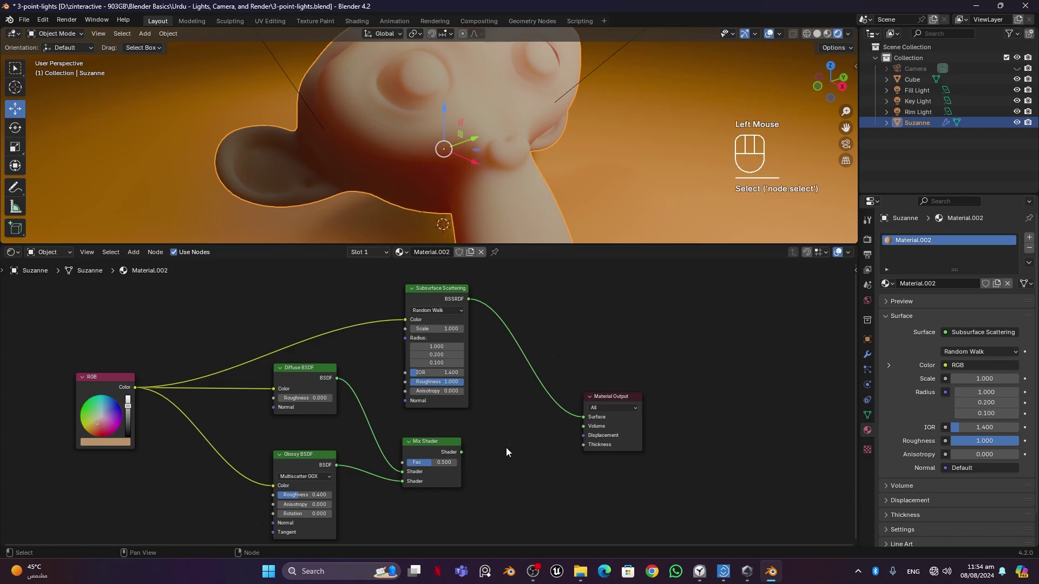
key("shift+a")
mouse_move(505, 445)
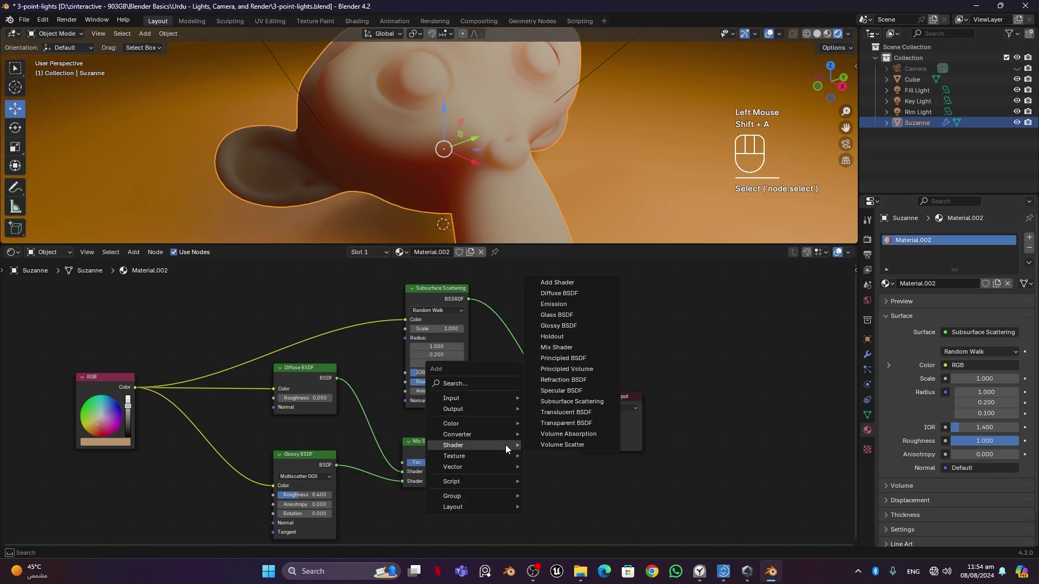
left_click(582, 351)
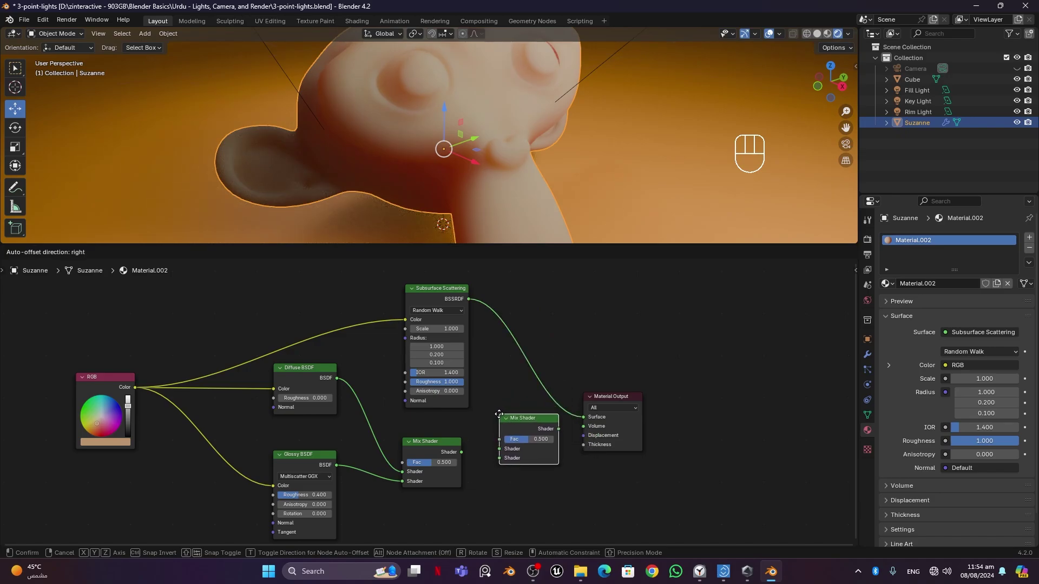
left_click(499, 415)
- Feed Subsurface Scattering and the first Mix Shader into the second Mix Shader's two Shader inputs, and connect its output to Surface
left_click_drag(467, 299, 499, 449)
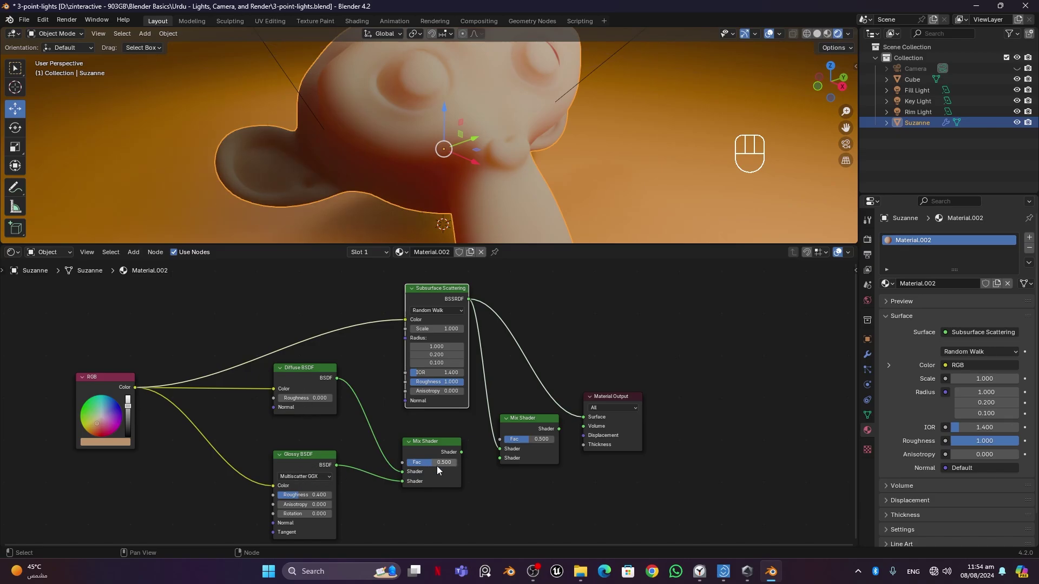
left_click_drag(462, 453, 498, 459)
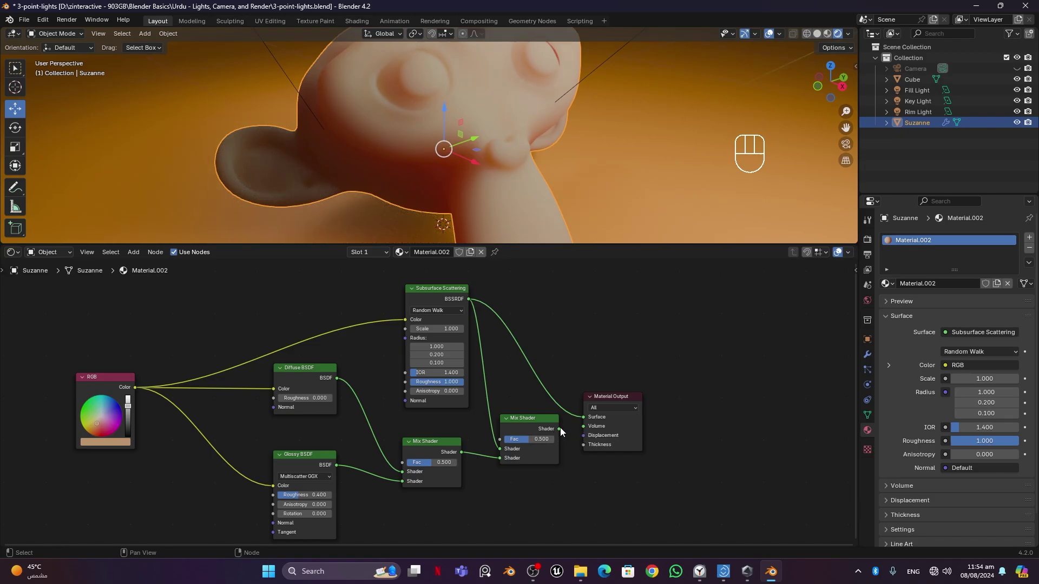
left_click_drag(560, 427, 583, 417)
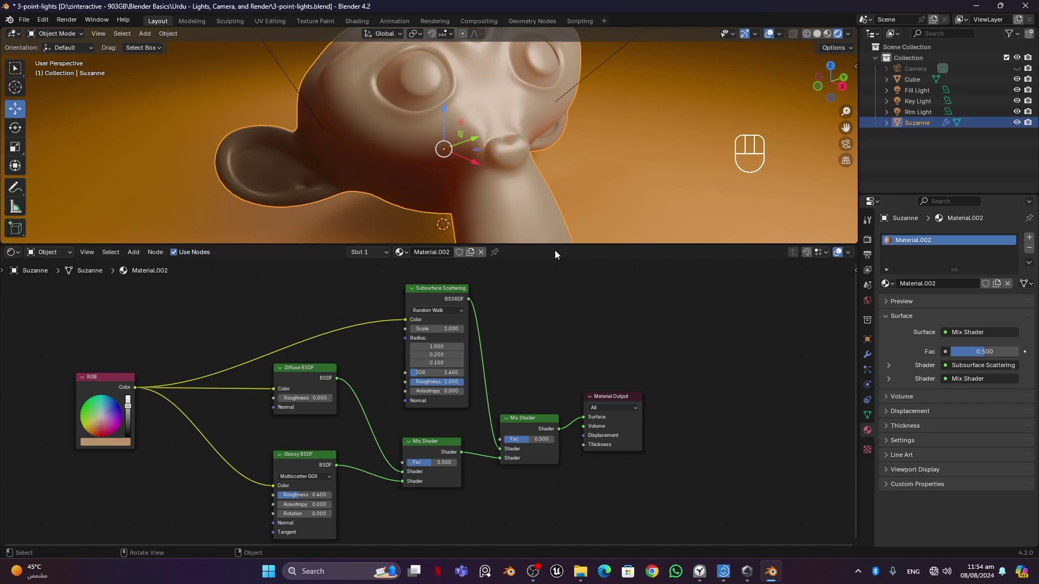
- Enlarge the 3D viewport and deselect Suzanne to inspect the combined material up close
left_click_drag(555, 250, 536, 480)
scroll(518, 317, "up", 2)
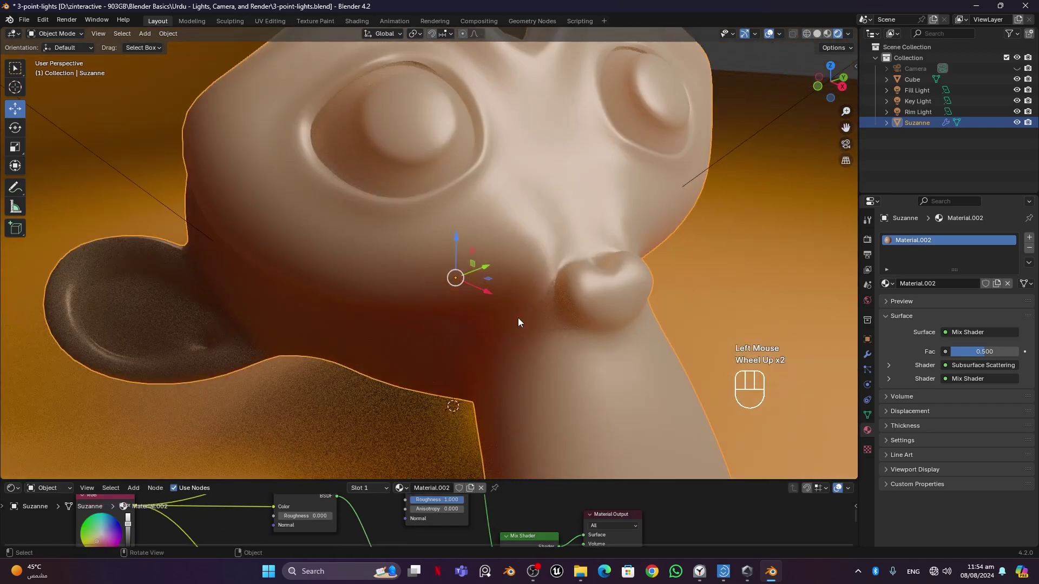
left_click(773, 58)
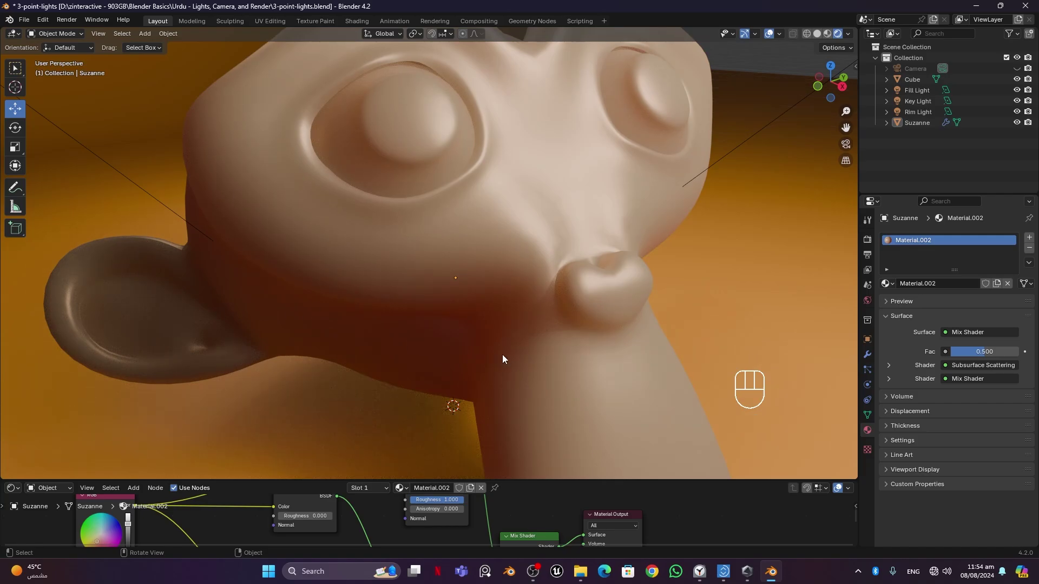
- Switch the scene's render engine from EEVEE to Cycles
left_click(867, 239)
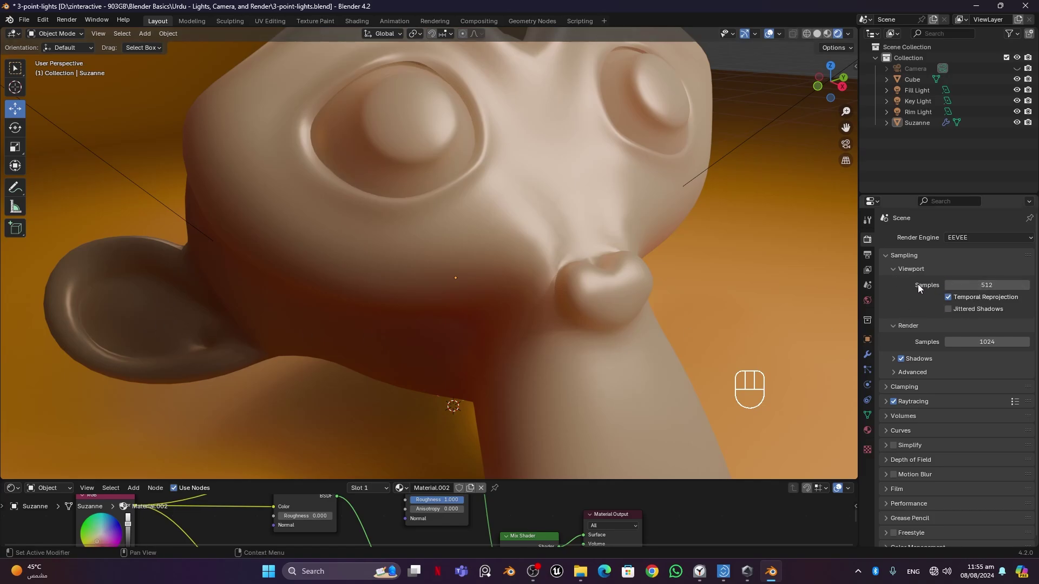
left_click(972, 238)
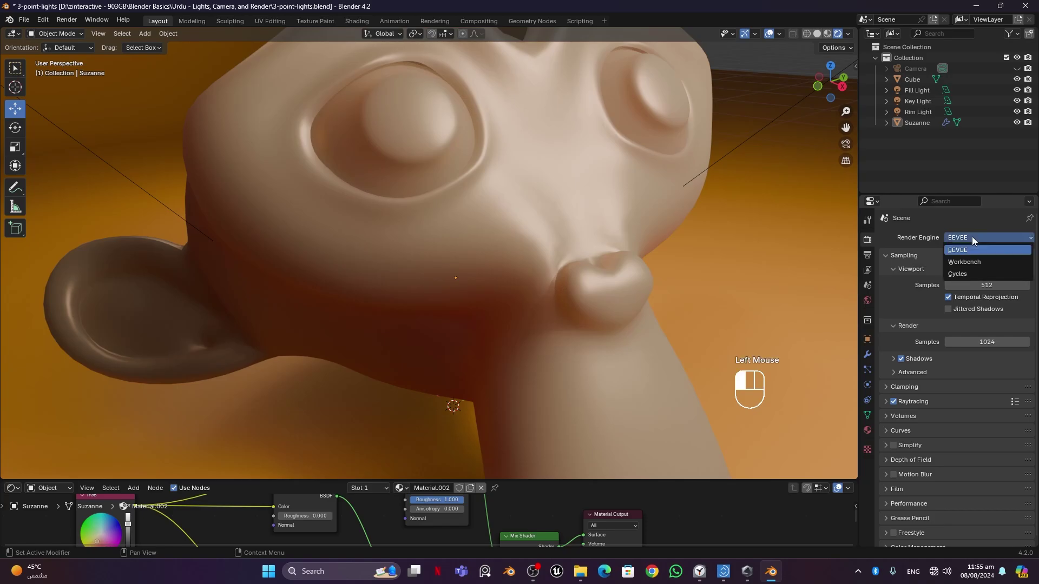
left_click(963, 275)
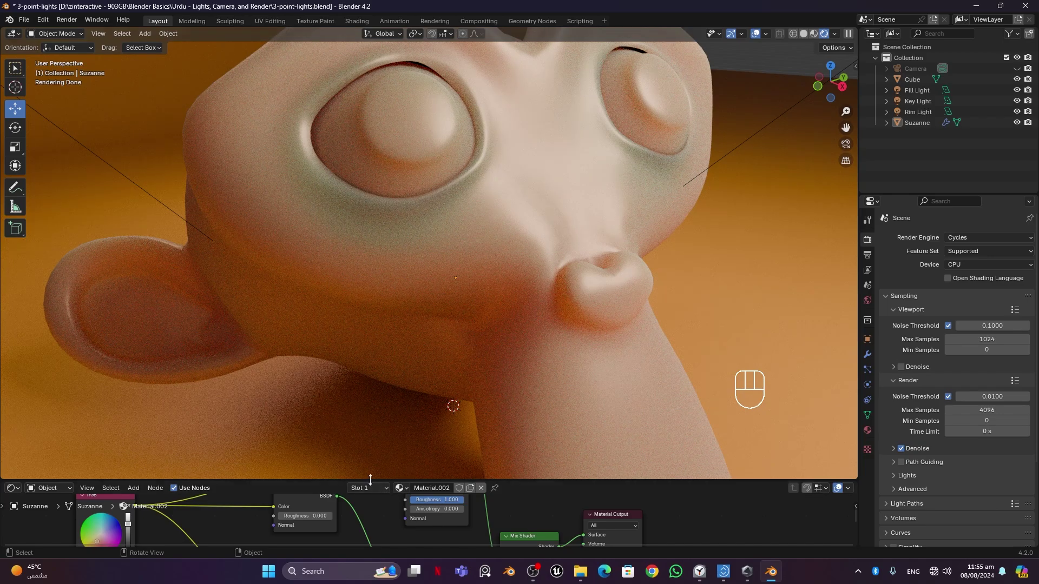
- Enlarge the node editor and change the RGB node's colour to green, trying blue first
left_click_drag(371, 480, 371, 417)
scroll(479, 225, "down", 5)
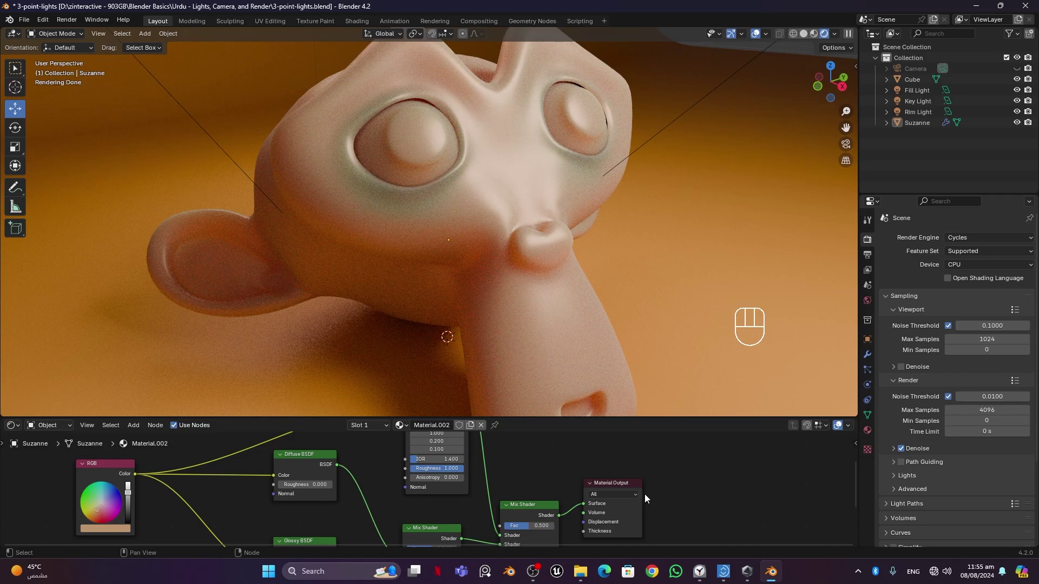
scroll(314, 477, "down", 5)
scroll(311, 491, "up", 4)
scroll(60, 517, "up", 3)
middle_click_drag(133, 512, 477, 496, "shift")
scroll(250, 486, "up", 2)
left_click(207, 482)
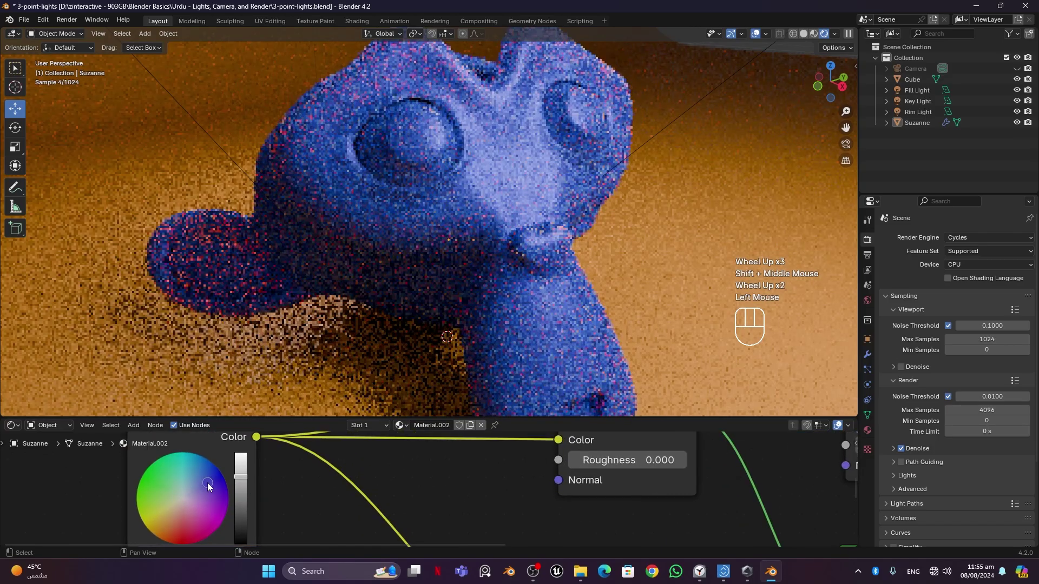
left_click_drag(206, 483, 158, 482)
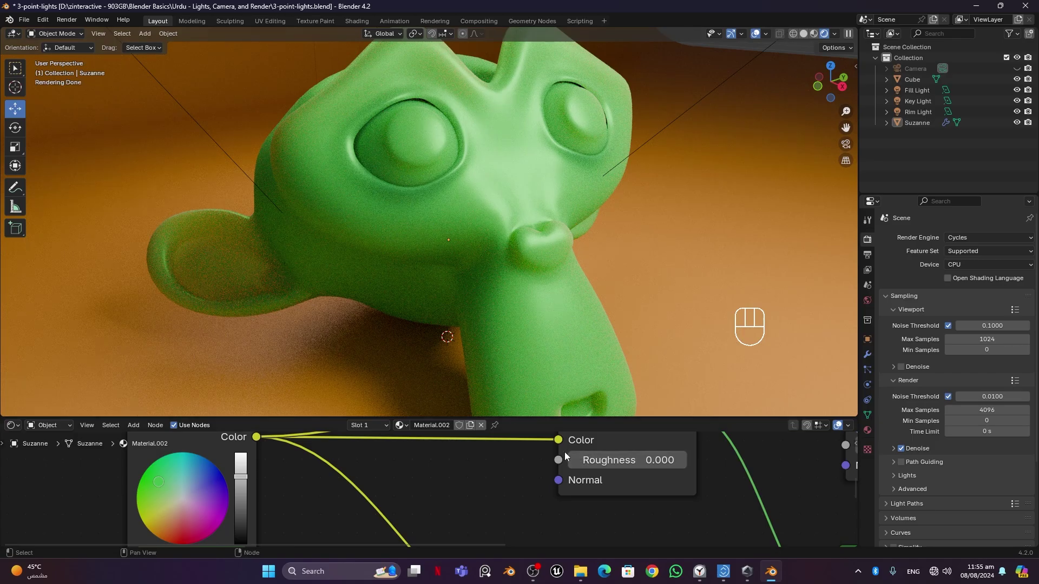
- Examine the complete node network in an enlarged node editor, from the RGB node to the Material Output
scroll(473, 463, "down", 8)
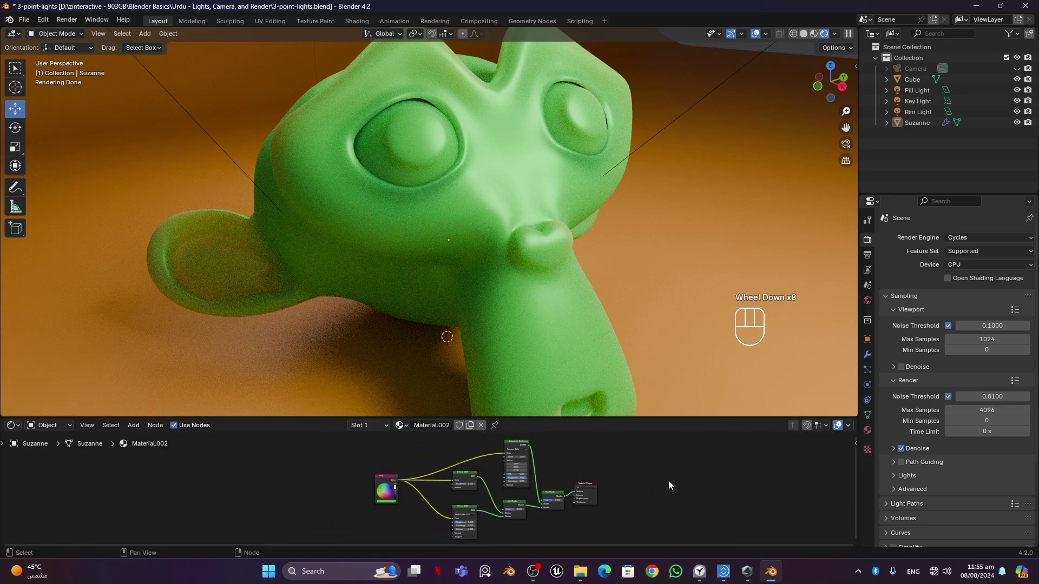
middle_click_drag(567, 489, 545, 476)
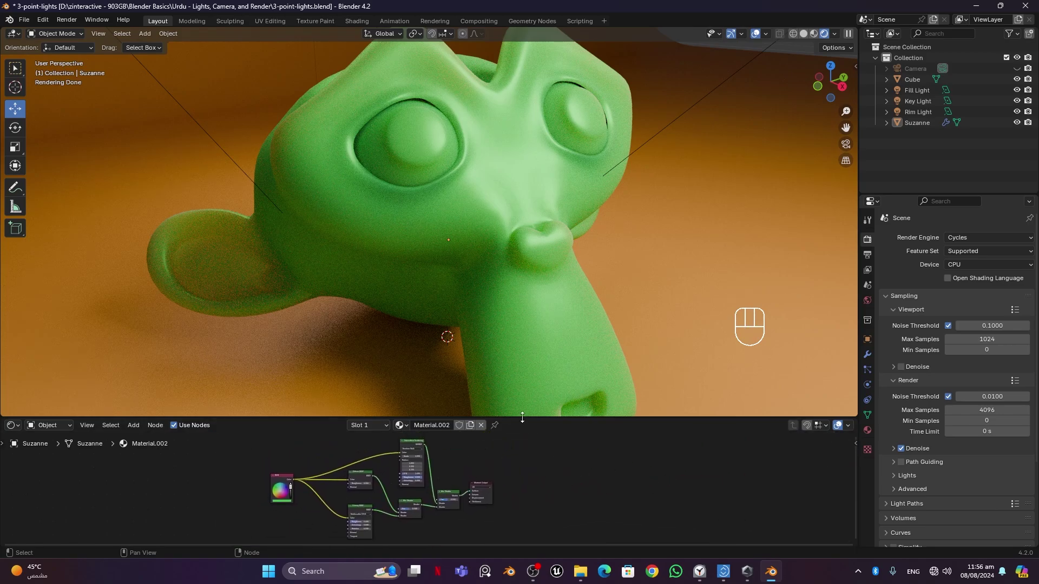
left_click_drag(522, 417, 522, 348)
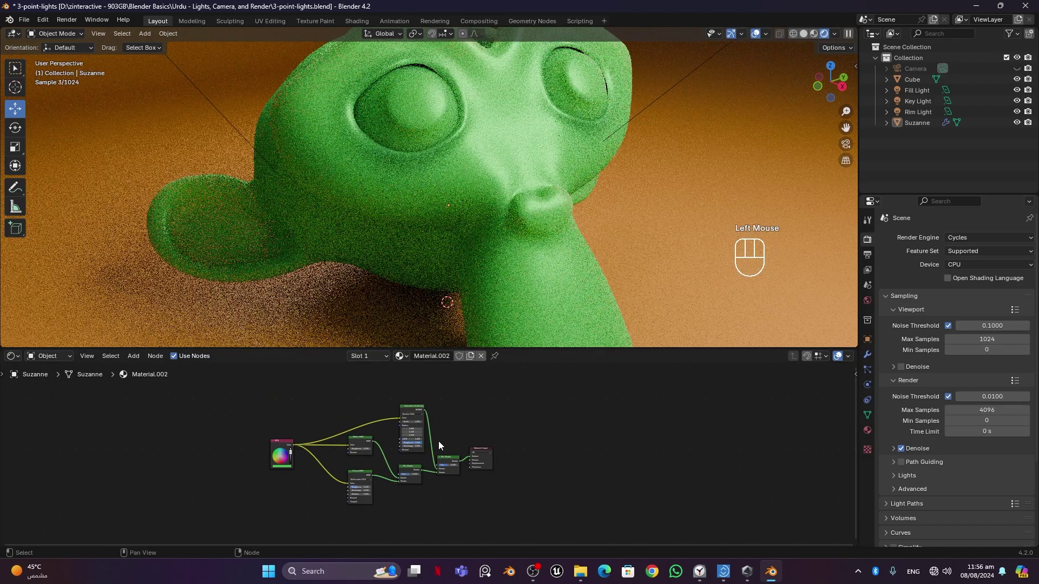
scroll(438, 440, "up", 3)
left_click_drag(455, 349, 335, 58)
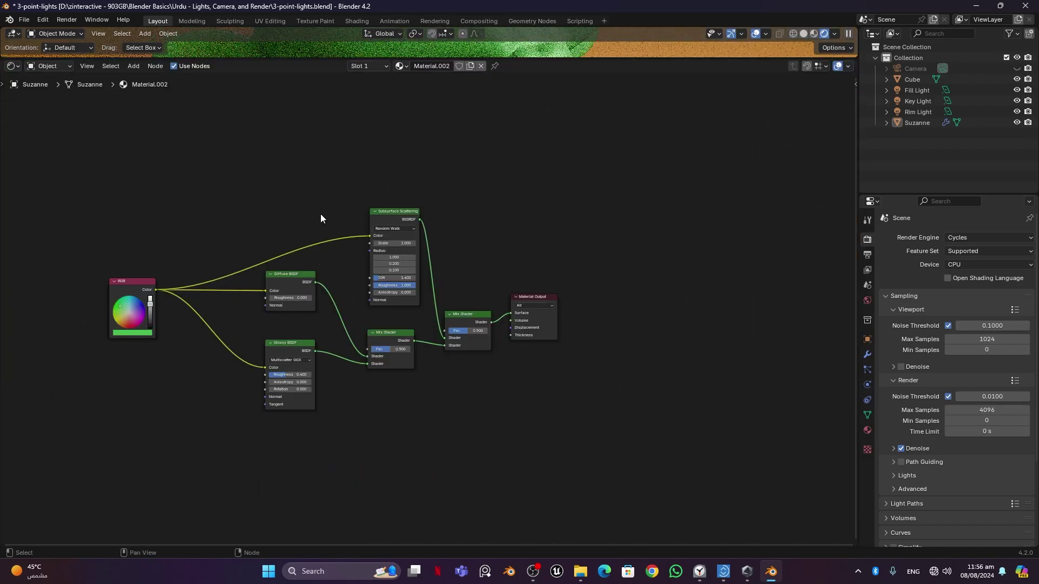
scroll(303, 217, "up", 4)
middle_click_drag(283, 221, 440, 244)
scroll(405, 198, "down", 2)
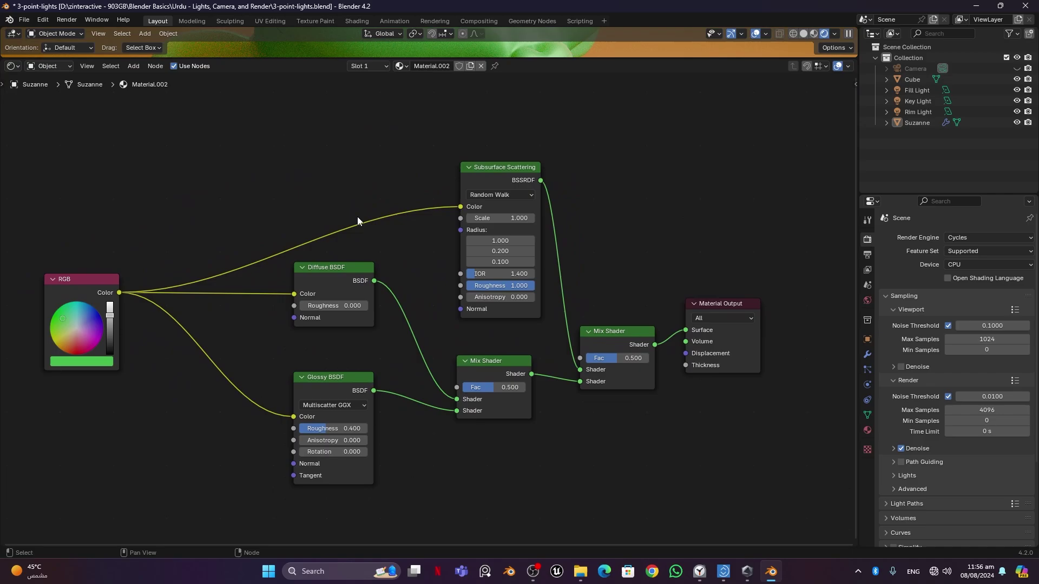
- Enlarge the 3D viewport and set the render engine back to EEVEE
left_click_drag(502, 60, 502, 463)
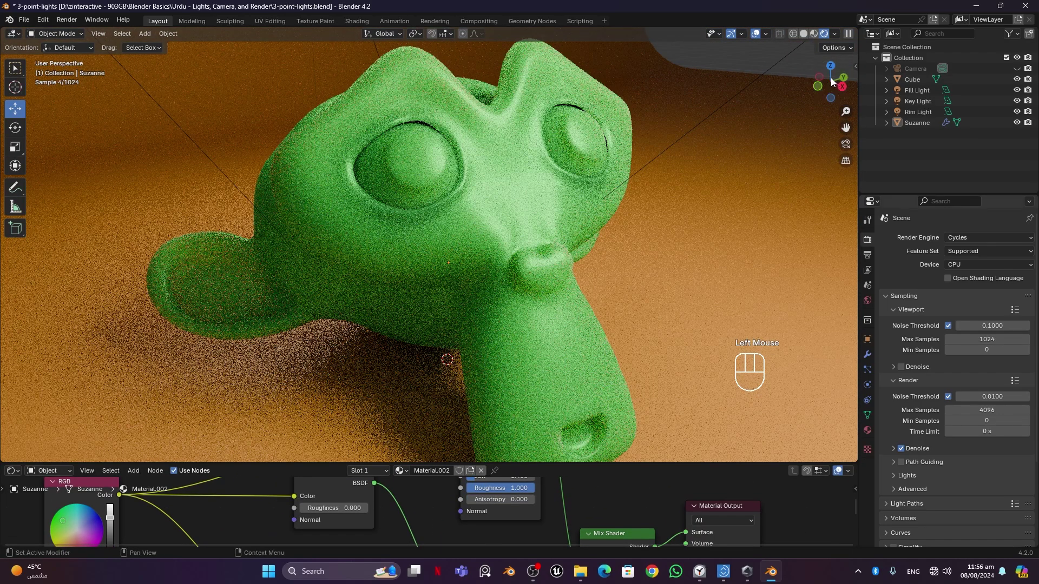
left_click(966, 237)
left_click(981, 252)
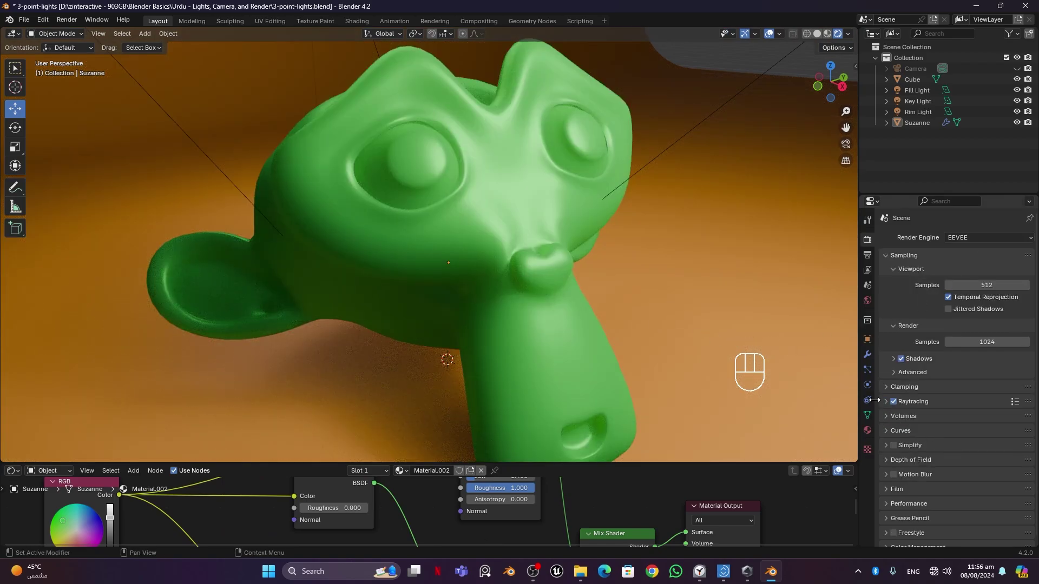
- Remove Suzanne's current material slot and create a new default material for her
double_click(867, 300)
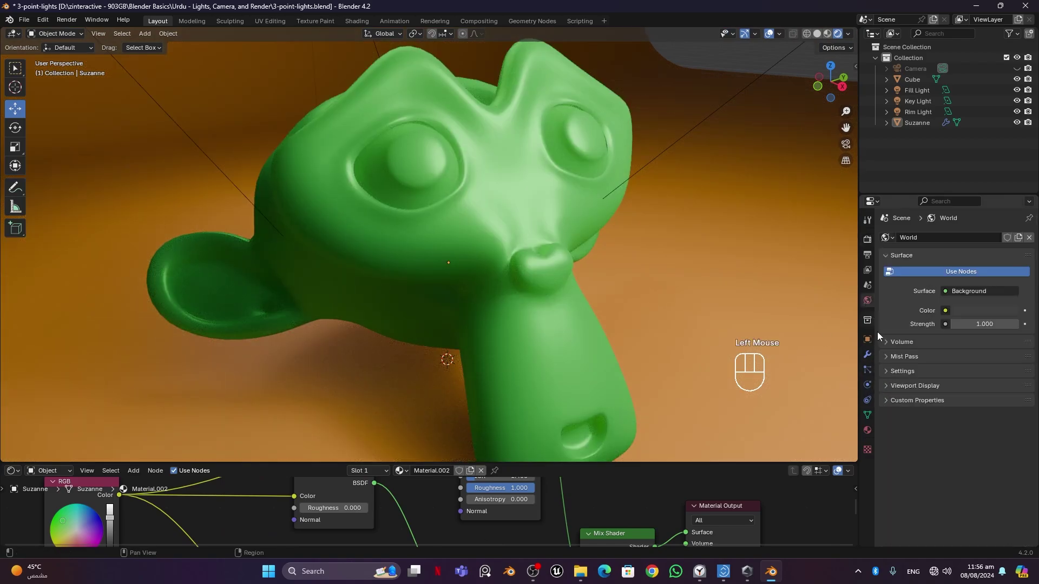
left_click(472, 328)
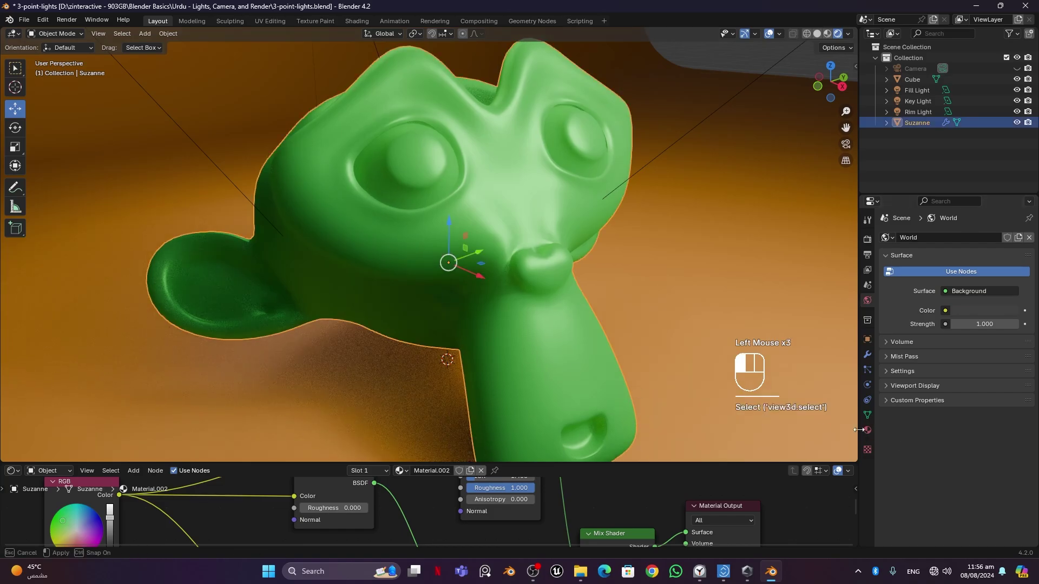
left_click(868, 431)
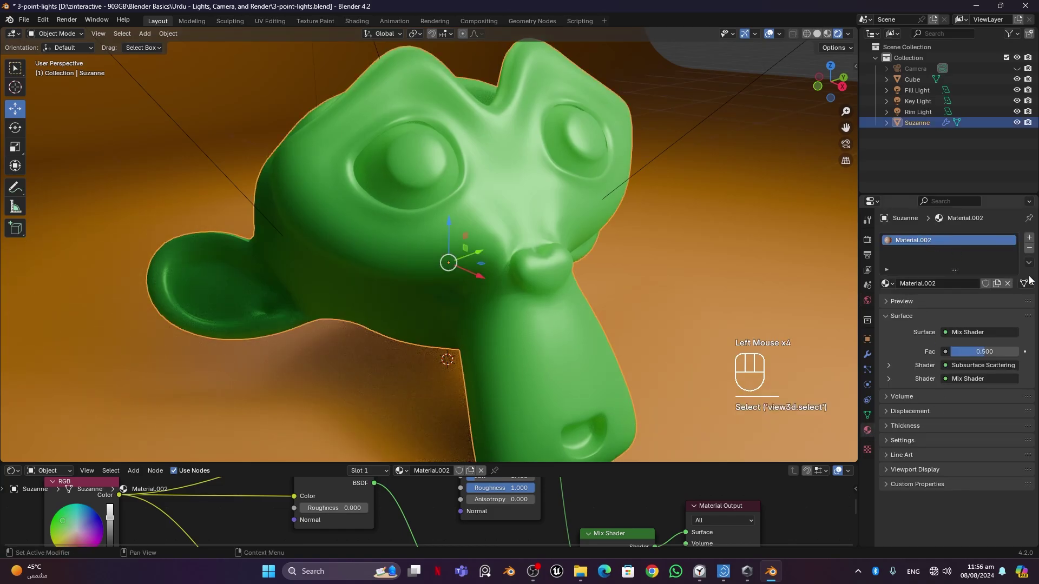
left_click(1028, 250)
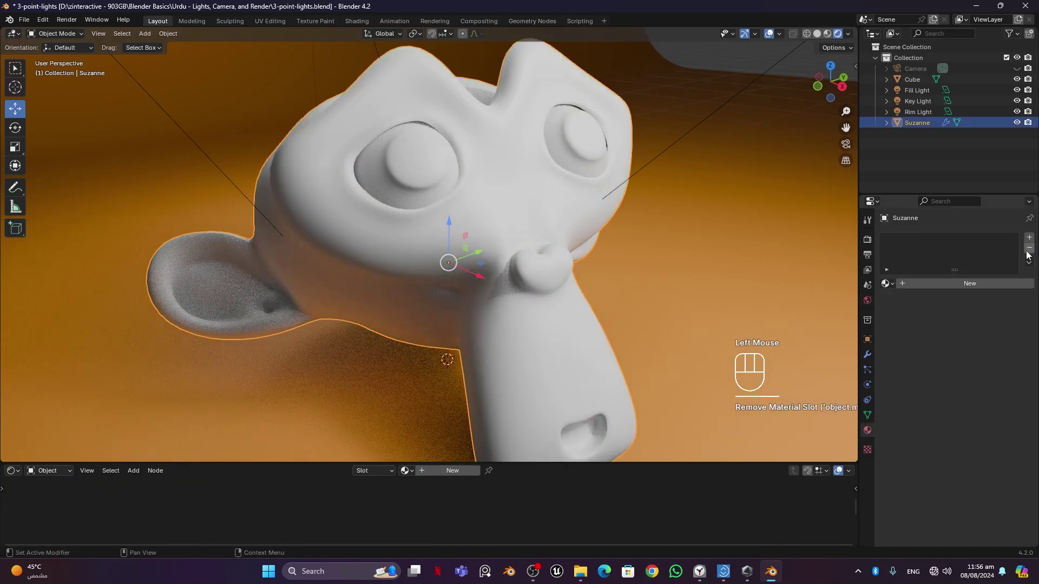
left_click(943, 284)
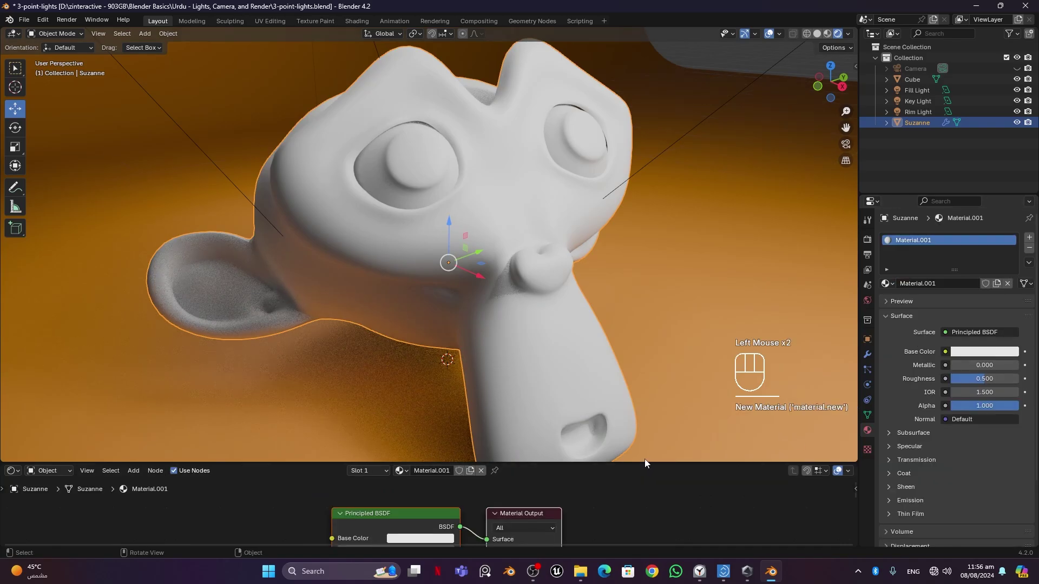
- Enlarge the node editor and set the Principled BSDF's Base Color to bright green and Roughness to 0.482
left_click_drag(646, 463, 647, 244)
middle_click_drag(444, 469, 558, 363)
scroll(503, 311, "up", 3)
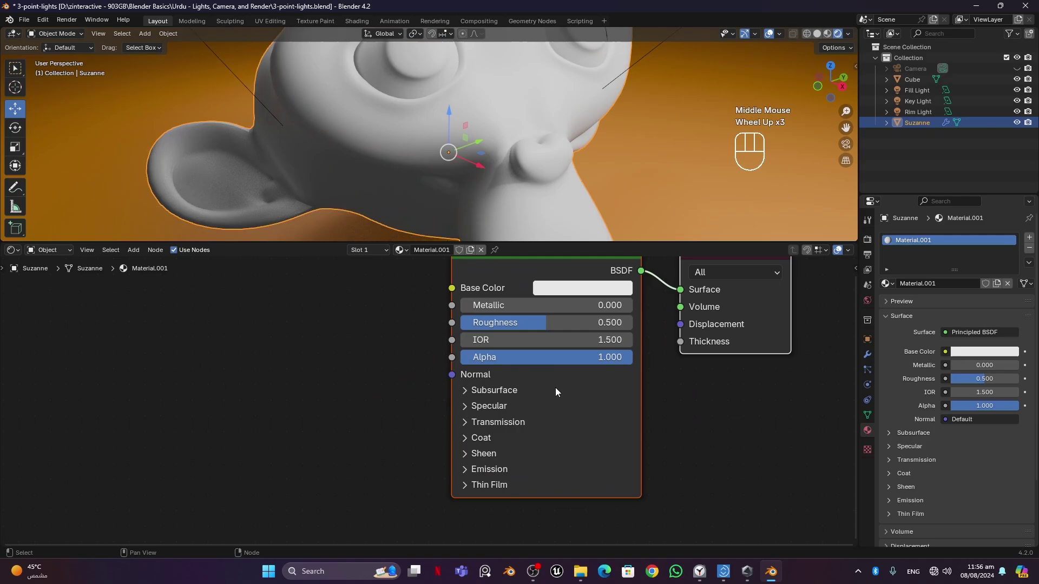
middle_click_drag(645, 363, 600, 420)
left_click(509, 345)
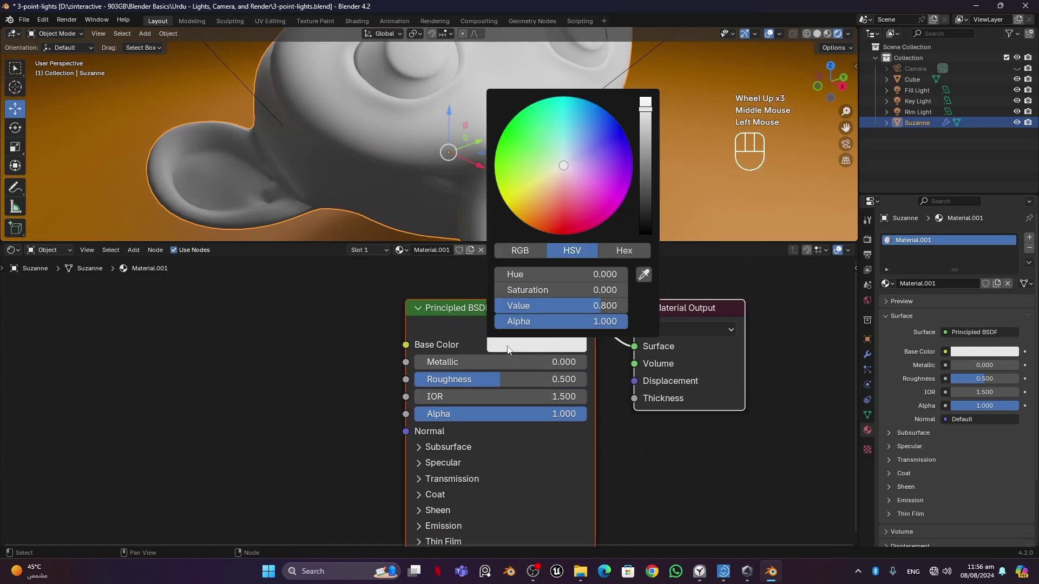
left_click(532, 146)
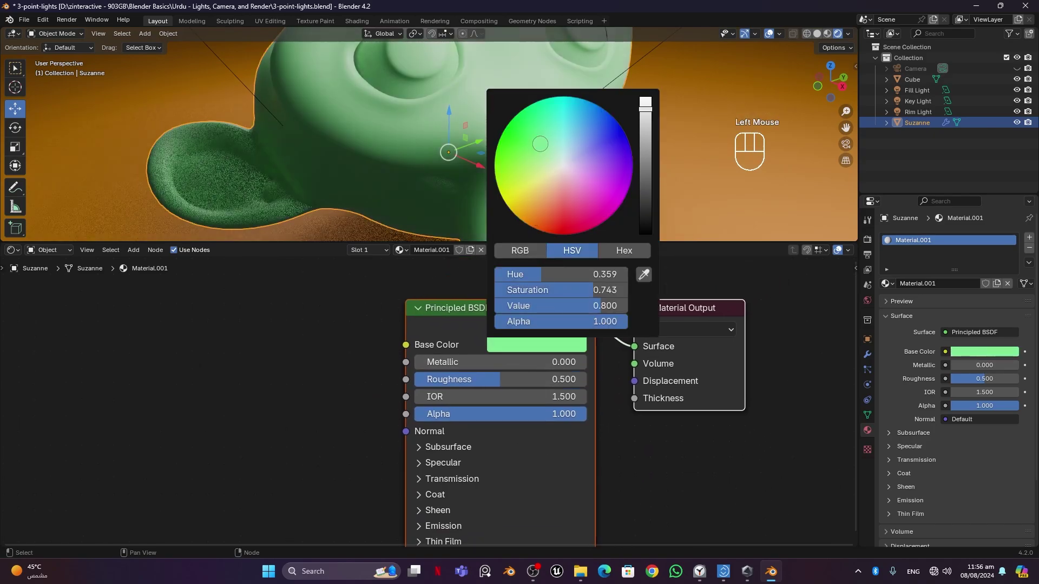
left_click(644, 470)
left_click_drag(496, 379, 492, 380)
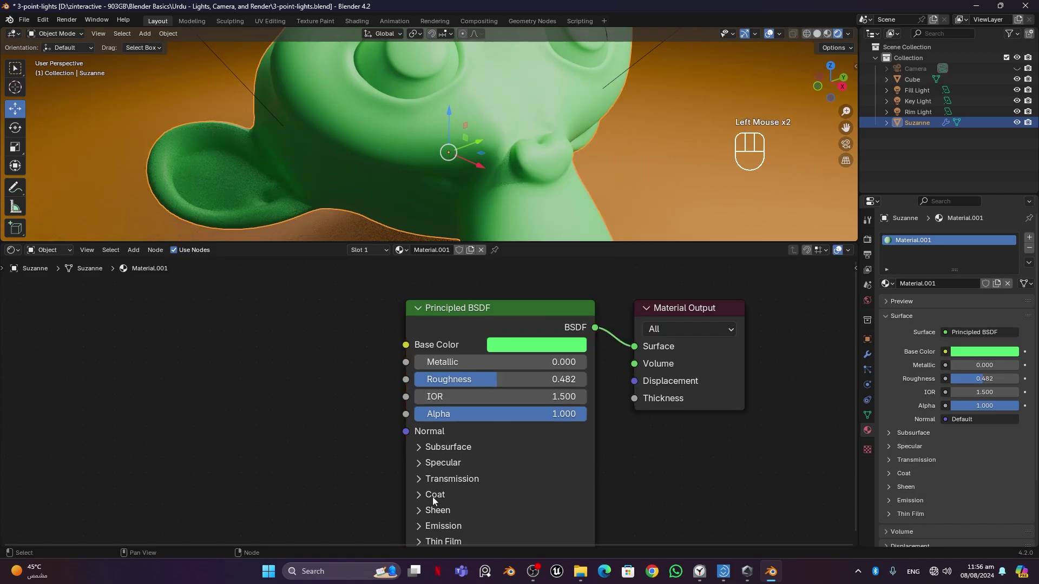
- Expand the Principled BSDF's Subsurface settings and set Weight to 1.000 and Scale to 1 m
left_click(419, 448)
scroll(653, 481, "down", 3)
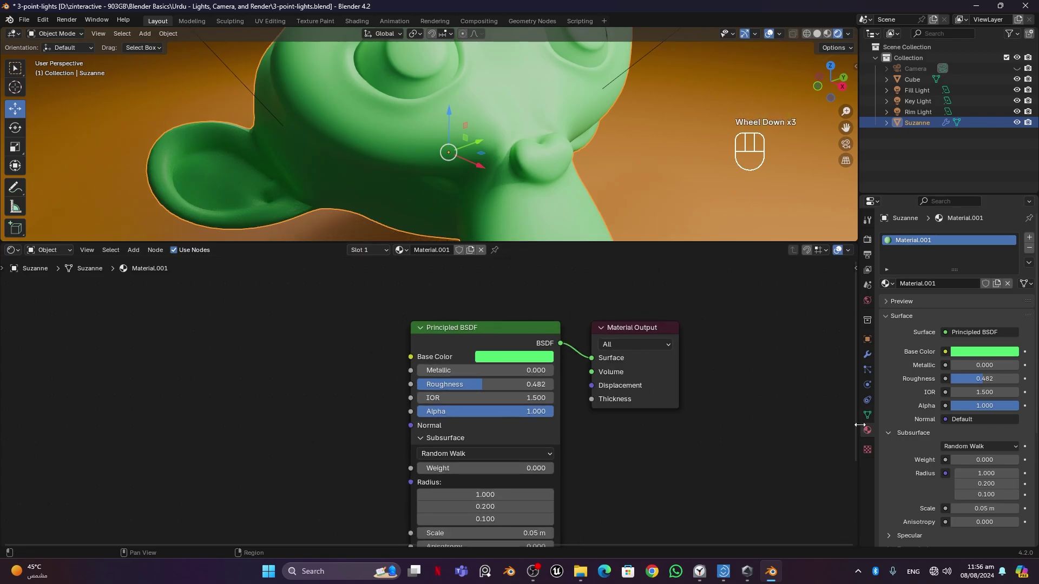
left_click_drag(855, 433, 843, 475)
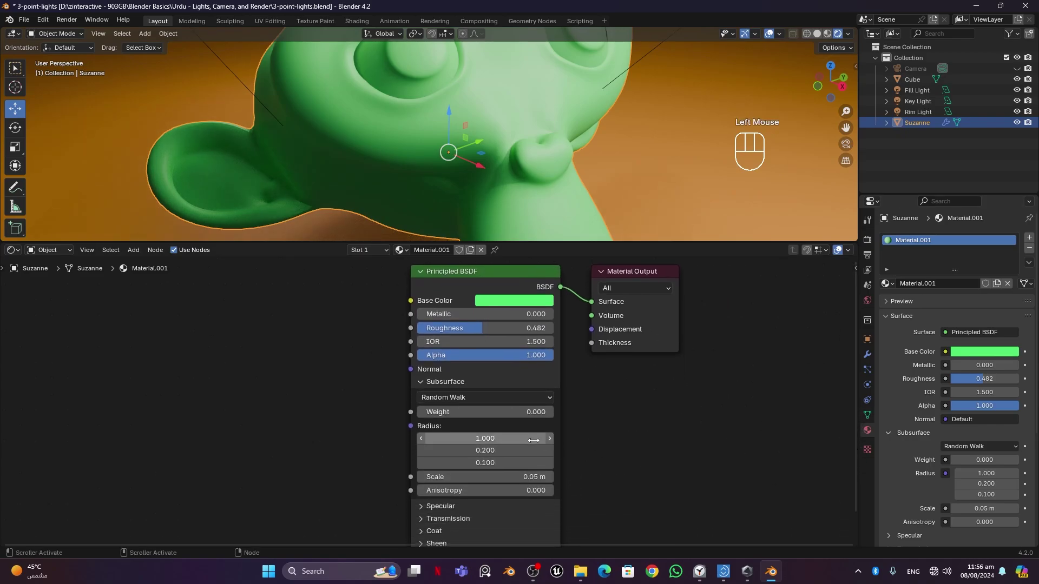
left_click_drag(456, 415, 624, 439)
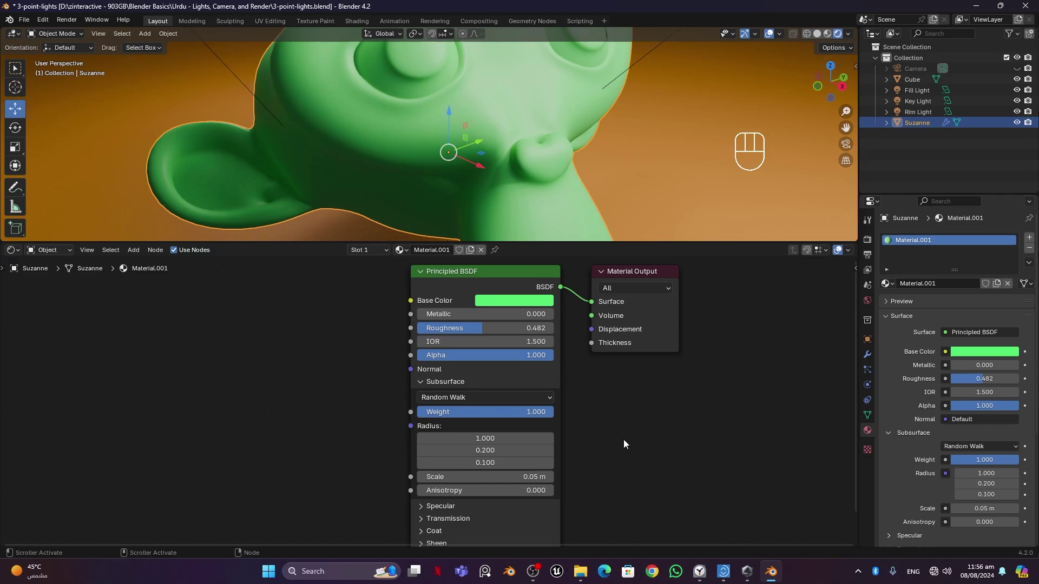
left_click(513, 479)
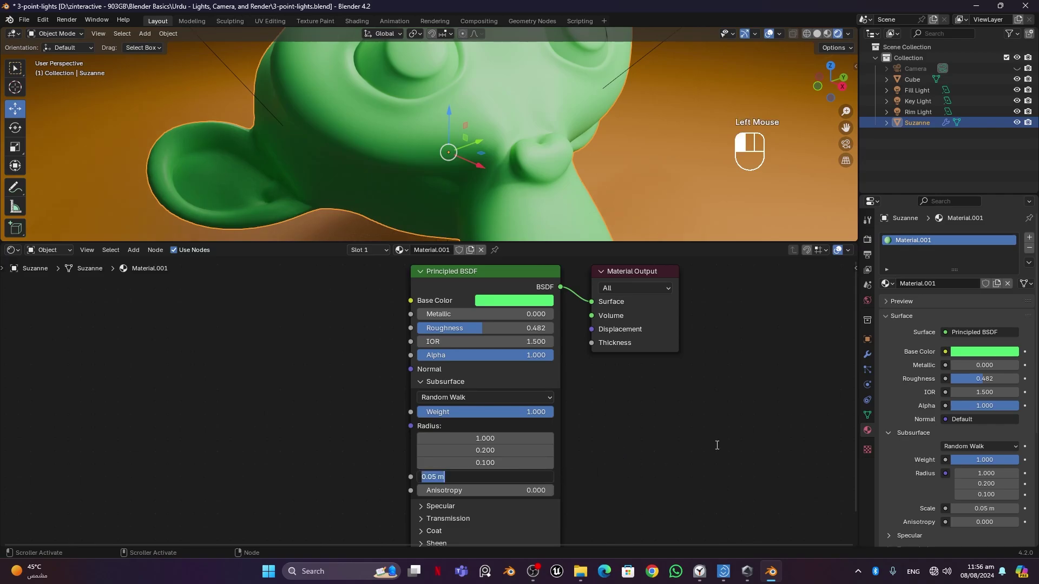
type("1")
key("Return")
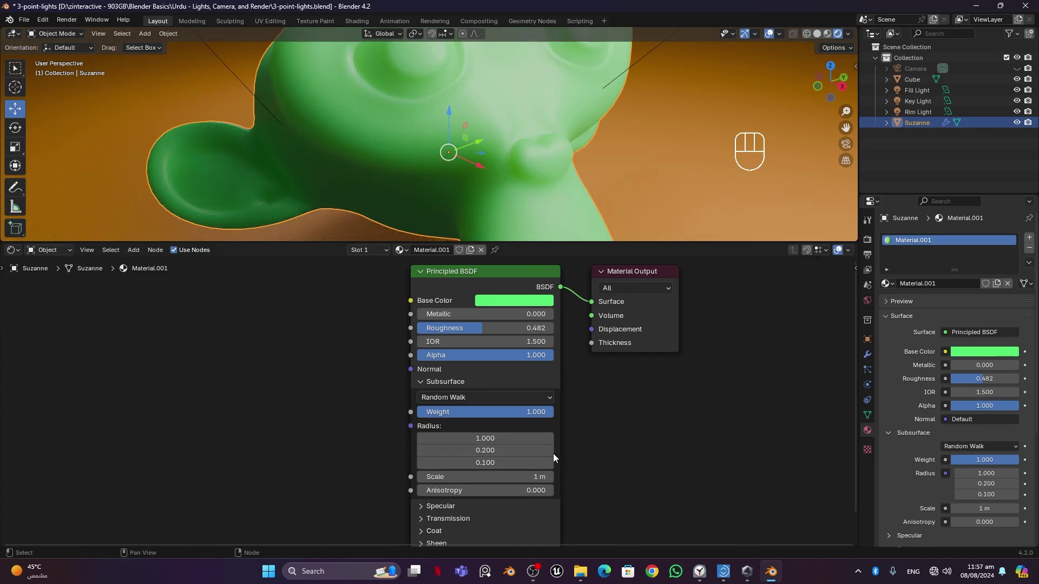
- Try the Christensen-Burley and Random Walk (Skin) subsurface methods and return to Random Walk
left_click(471, 397)
left_click(468, 398)
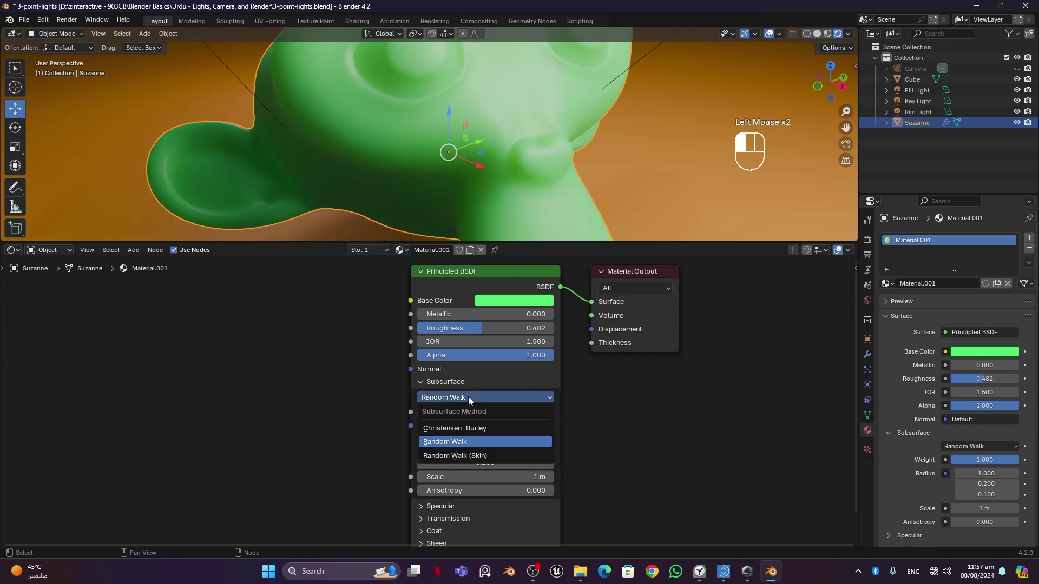
left_click(494, 430)
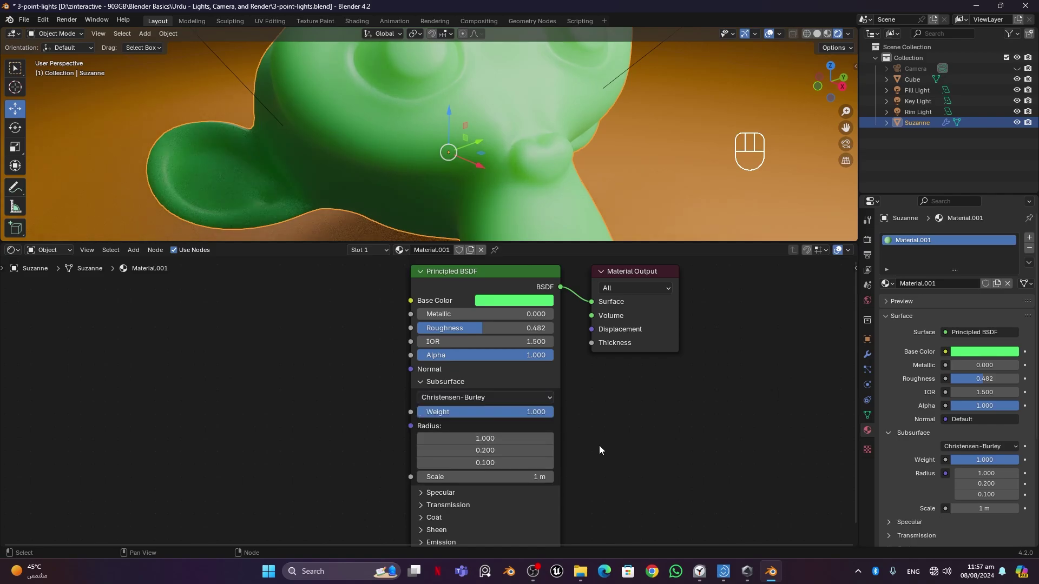
left_click(500, 395)
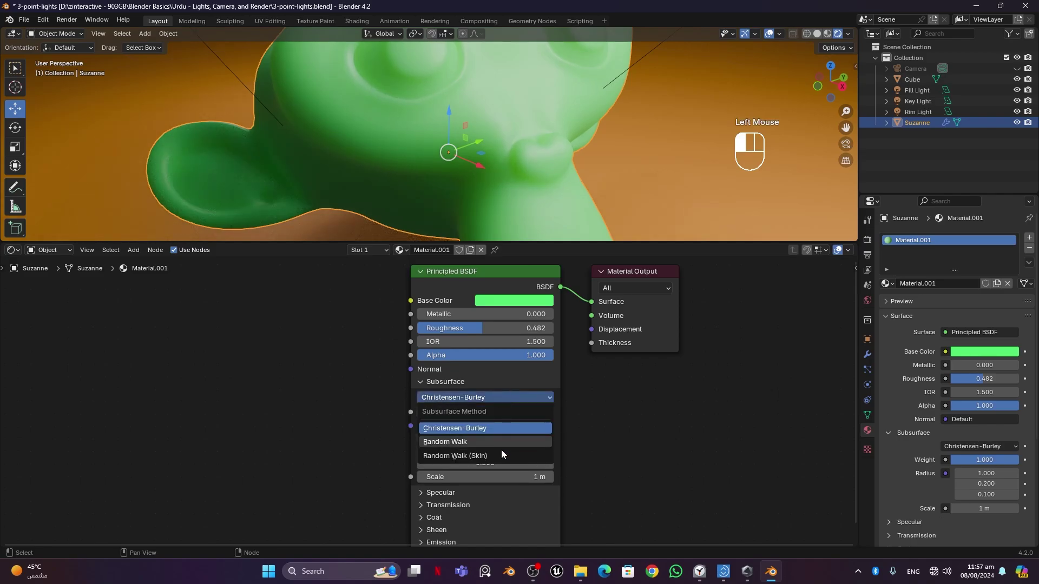
left_click(465, 457)
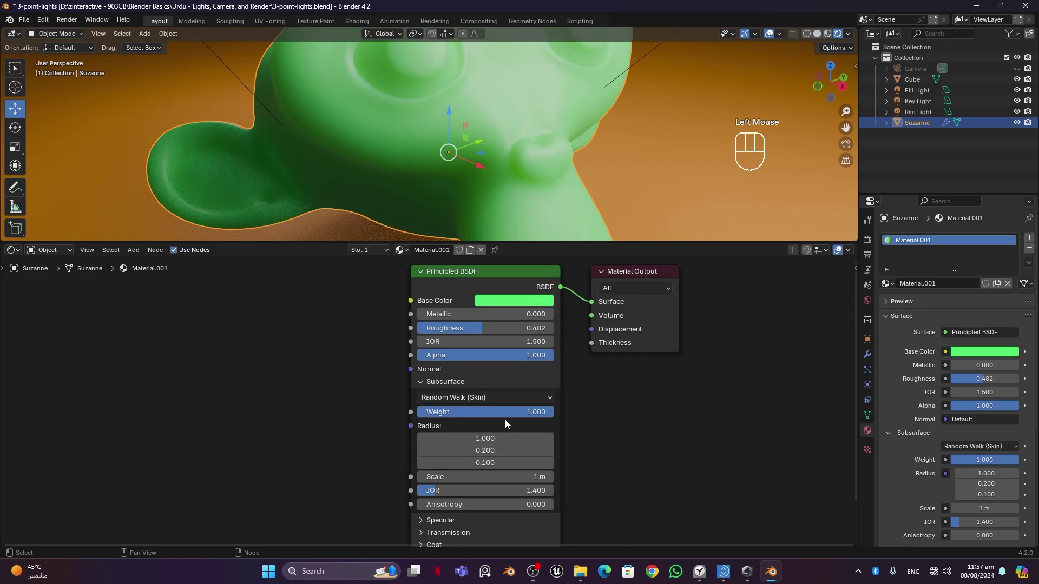
left_click(483, 395)
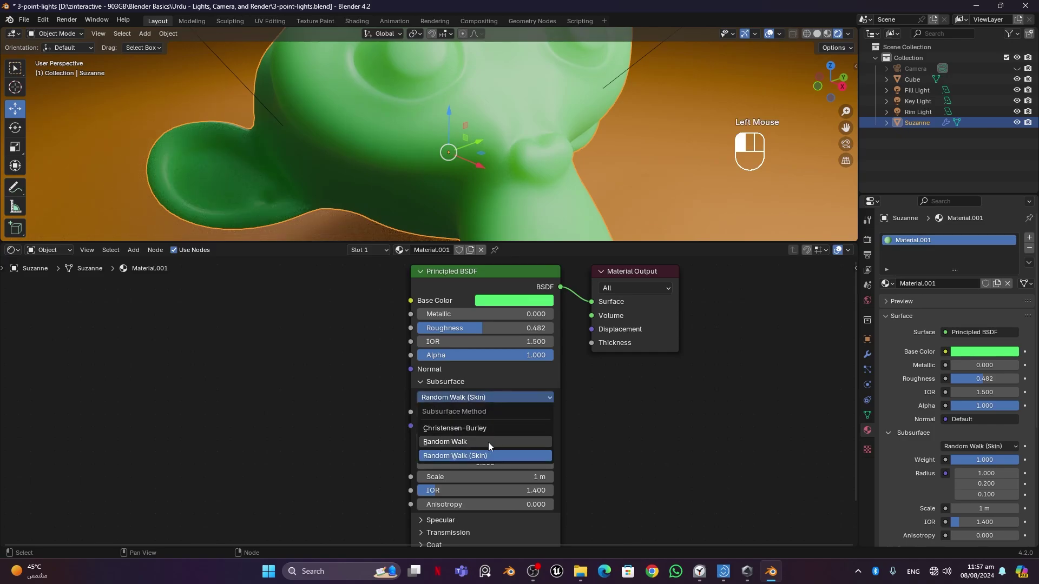
left_click(488, 442)
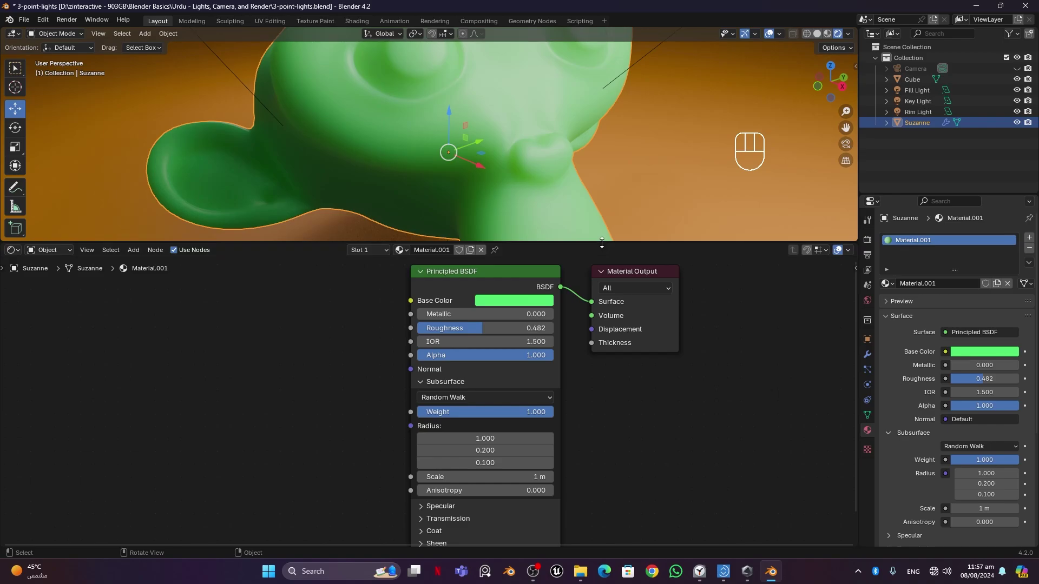
- Enlarge the 3D viewport over the node editor and switch the render engine to Cycles
left_click_drag(601, 243, 616, 555)
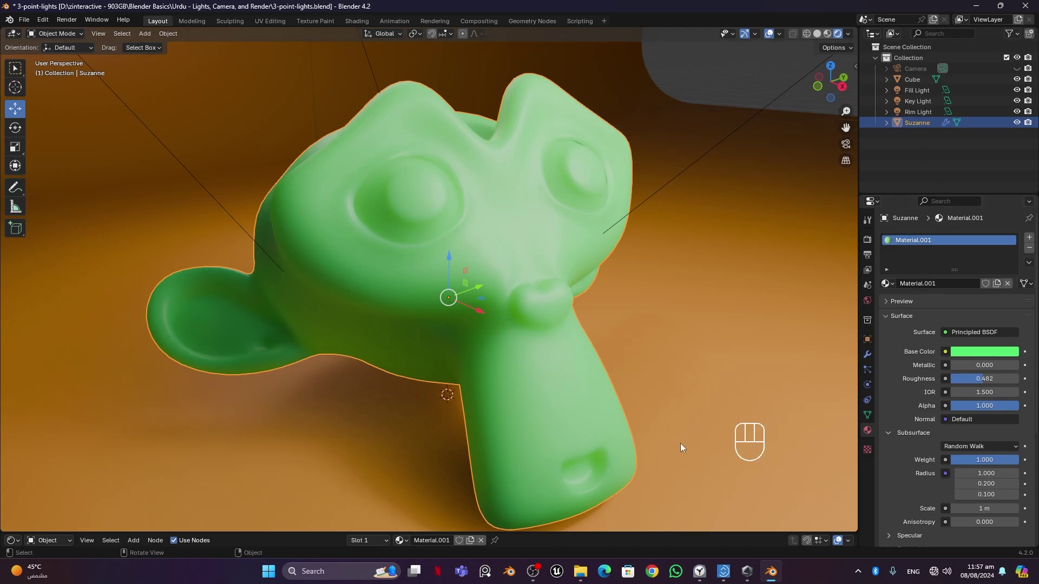
left_click(867, 240)
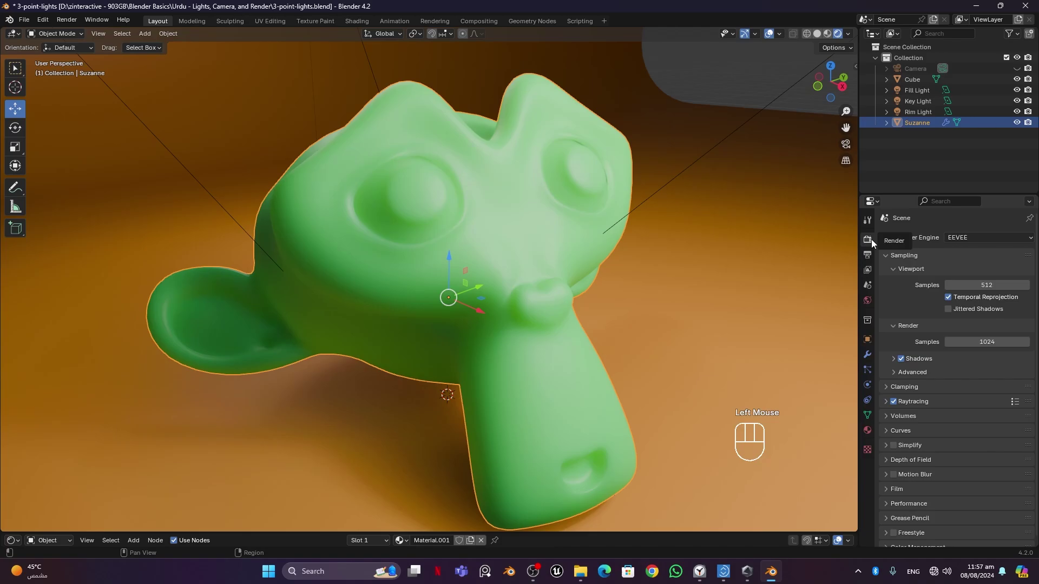
left_click(972, 238)
left_click(983, 269)
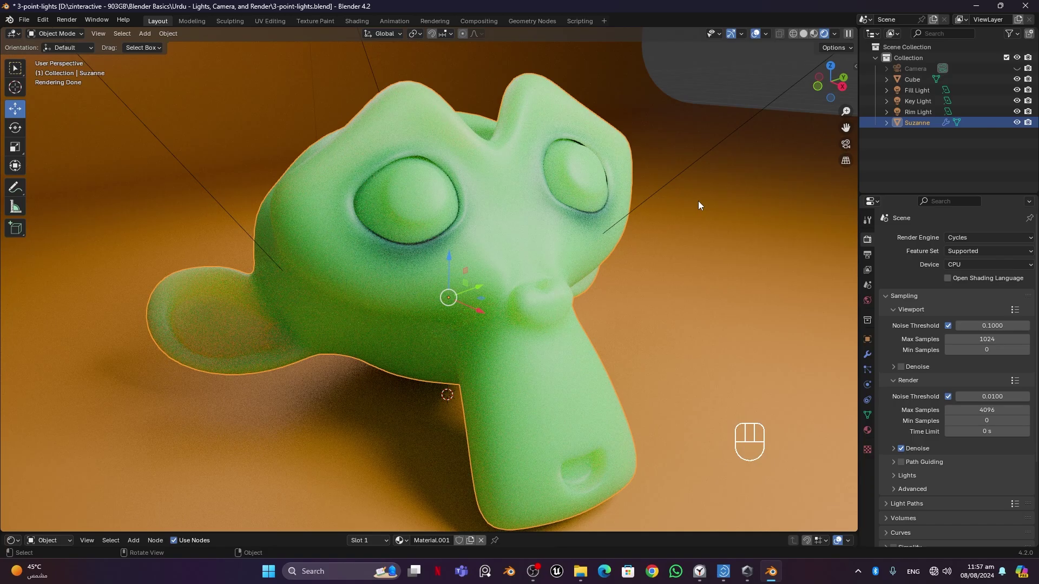
- Deselect Suzanne and examine the subsurface scattering on her face, eyes and ears from several angles and up close
left_click(736, 91)
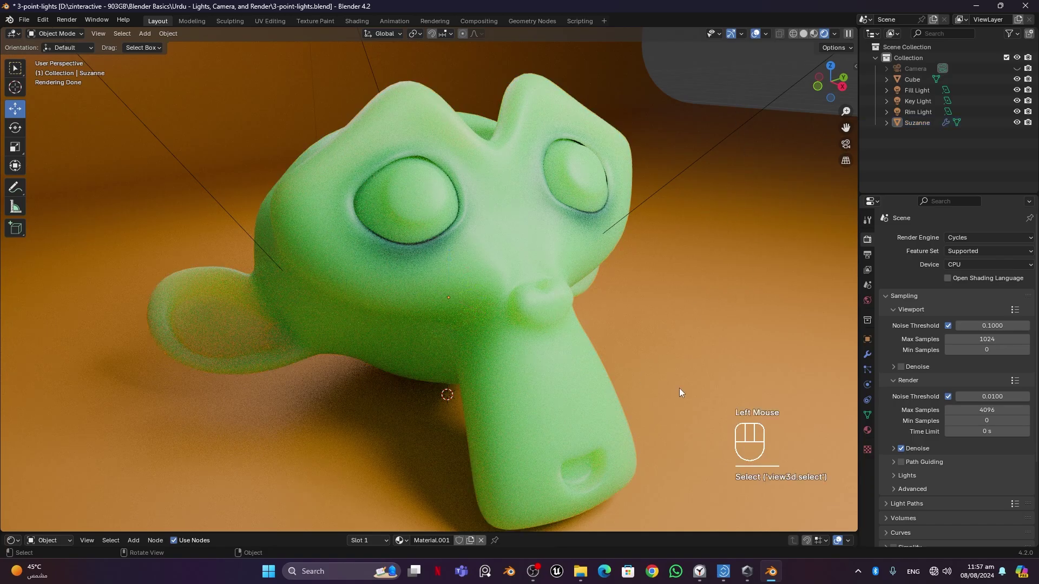
middle_click_drag(679, 387, 615, 390)
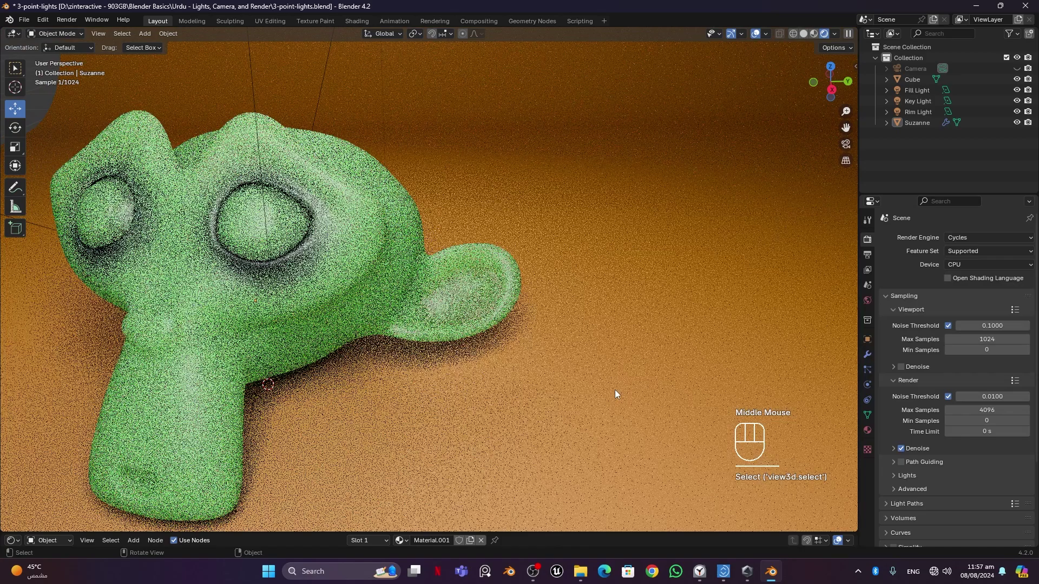
middle_click_drag(430, 391, 527, 385, "shift")
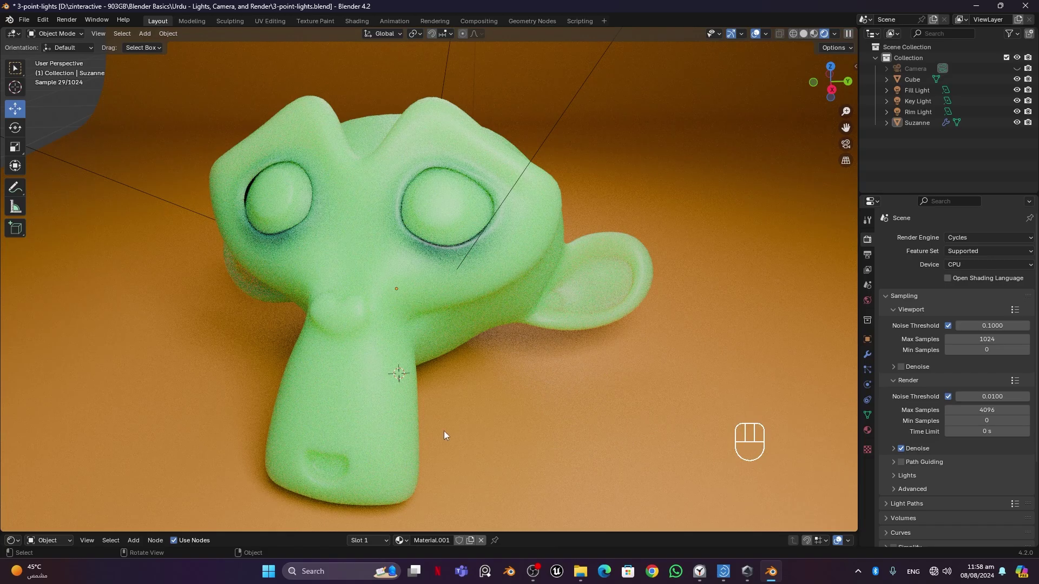
middle_click_drag(444, 436, 457, 433)
middle_click_drag(468, 429, 469, 427)
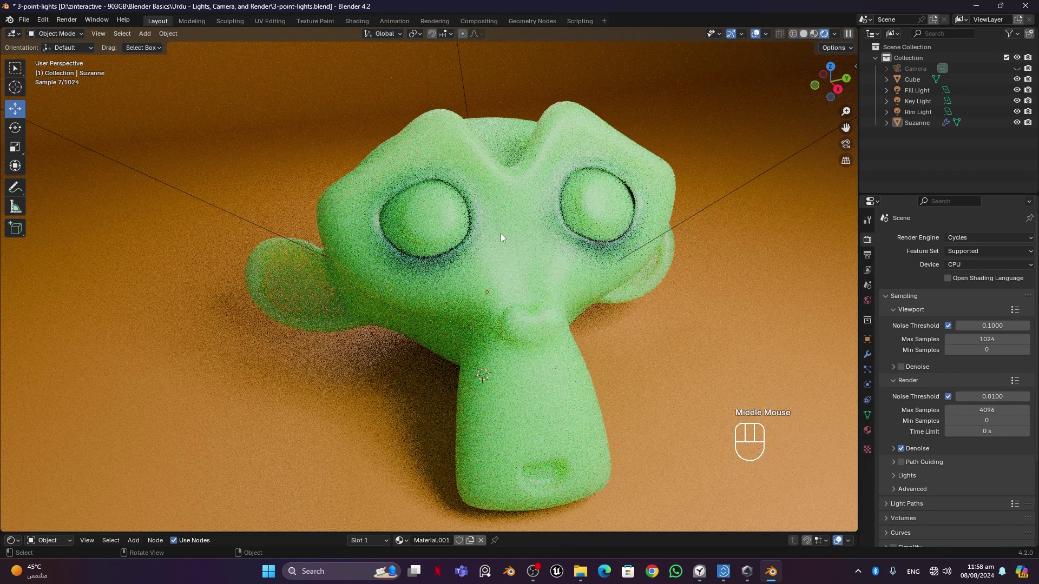
middle_click_drag(492, 222, 357, 243, "ctrl")
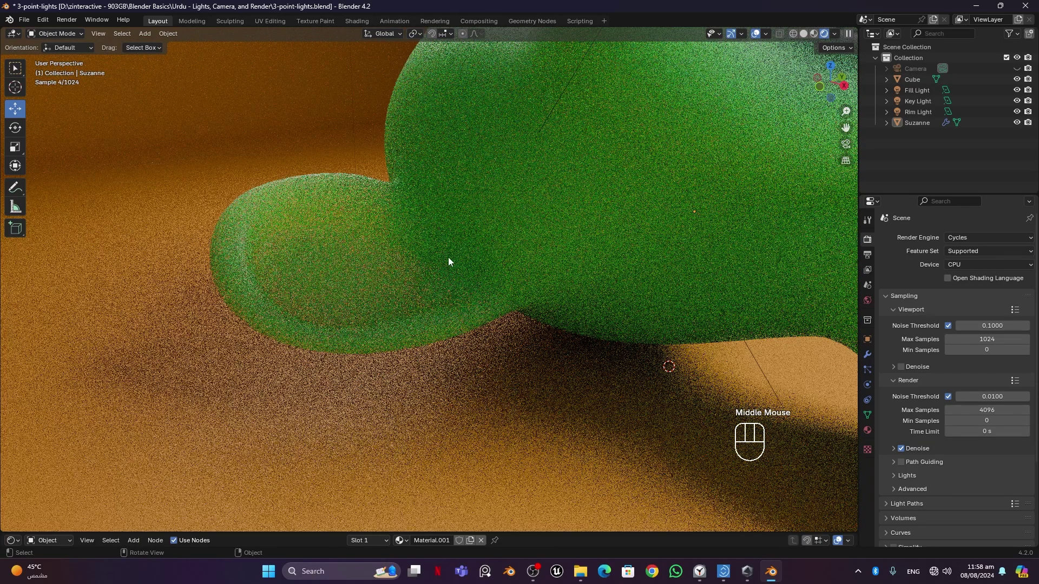
middle_click_drag(448, 262, 686, 312)
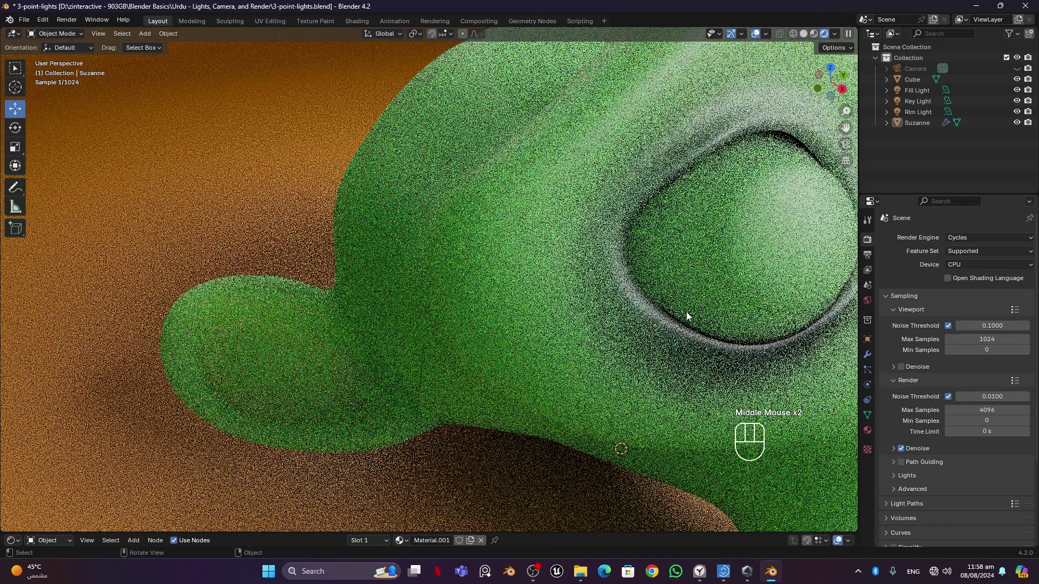